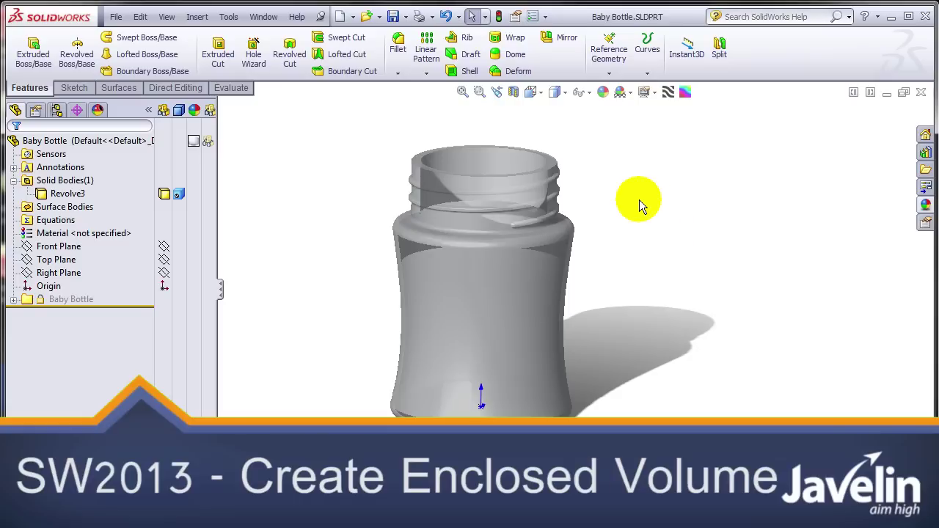
Step: Tilt the bottle to show its opening and select the flat top rim face
middle_drag(624, 181, 625, 209)
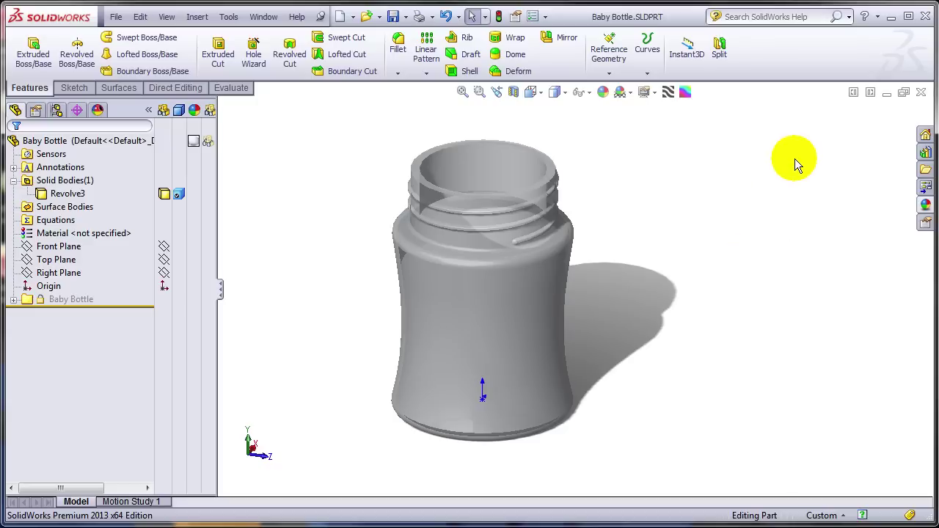
click(552, 179)
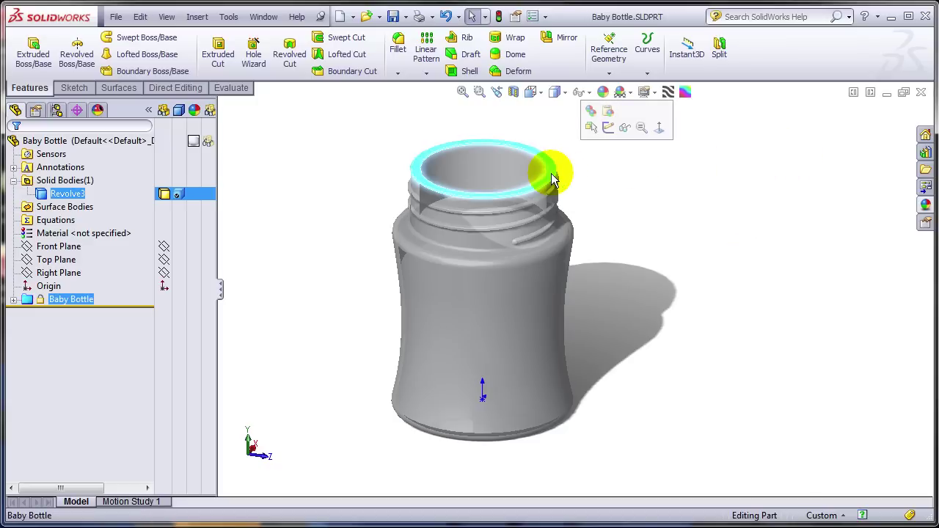
Step: Create reference plane Plane3 on the rim face at 0 offset
click(606, 58)
click(624, 85)
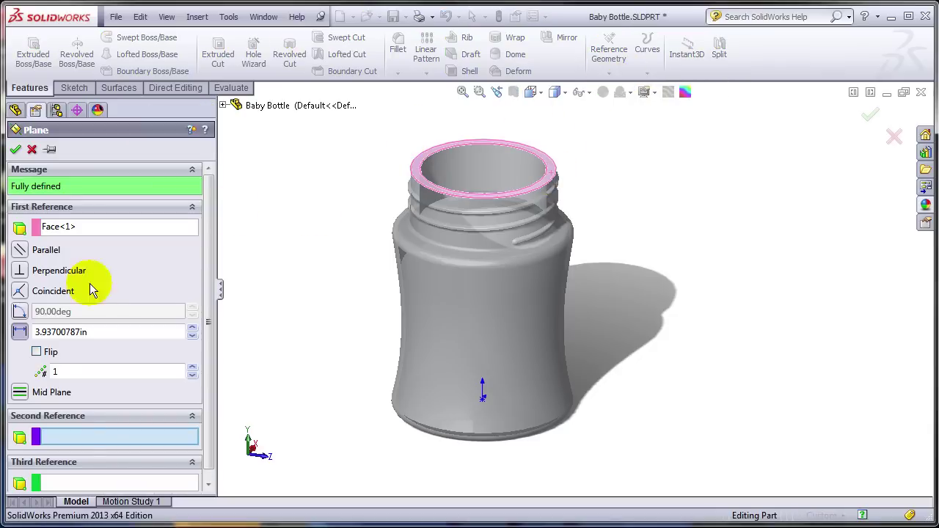
double_click(59, 332)
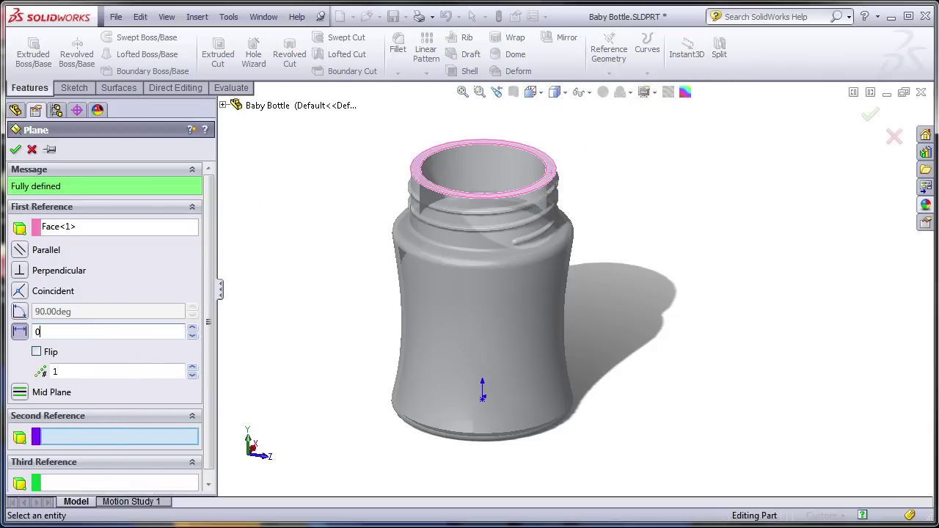
text(0)
click(15, 149)
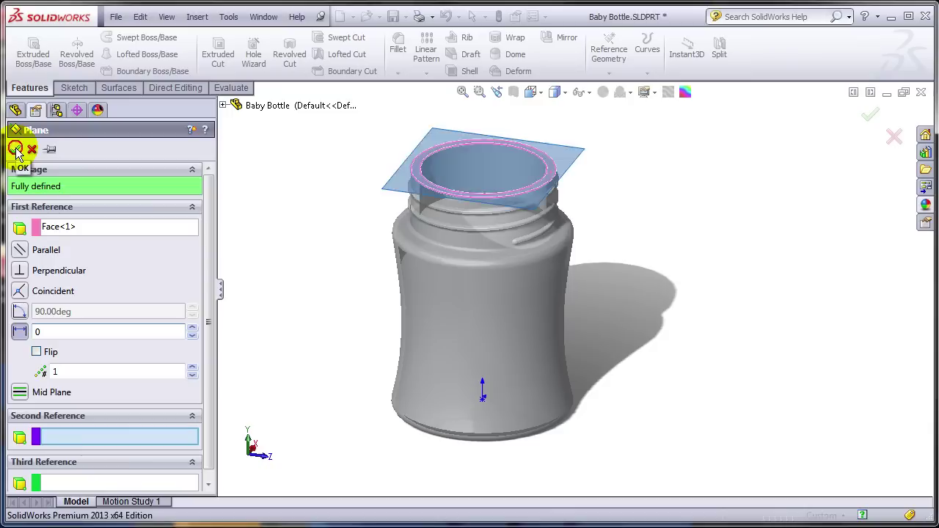
Step: Set the search box to Commands and search for 'inters'
click(849, 18)
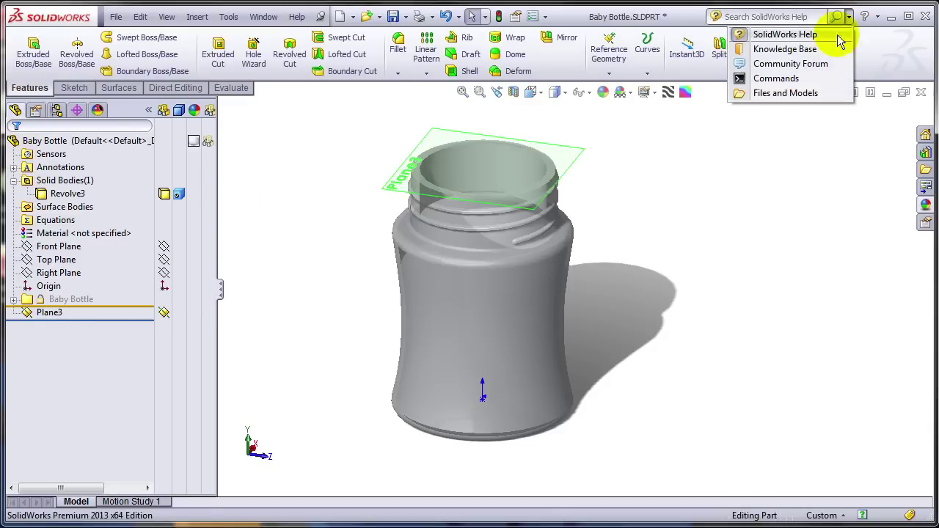
click(785, 79)
click(777, 16)
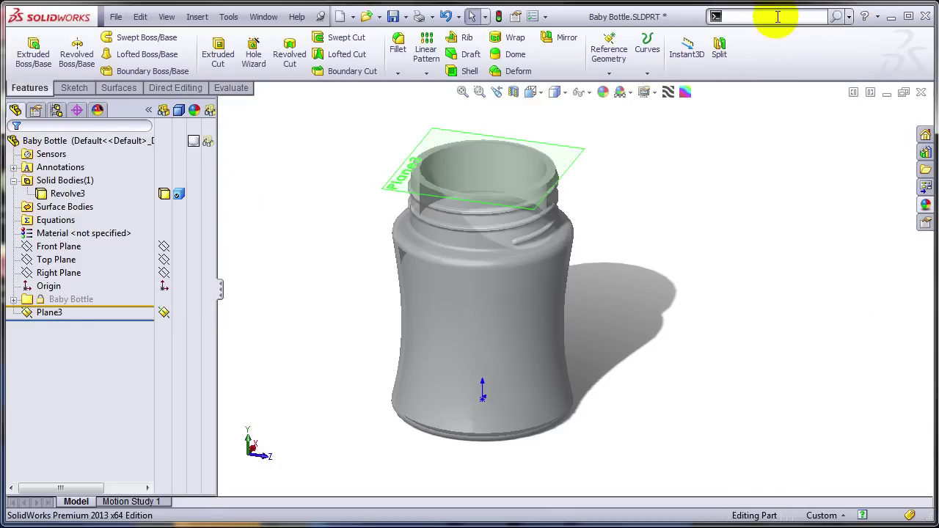
text(interst)
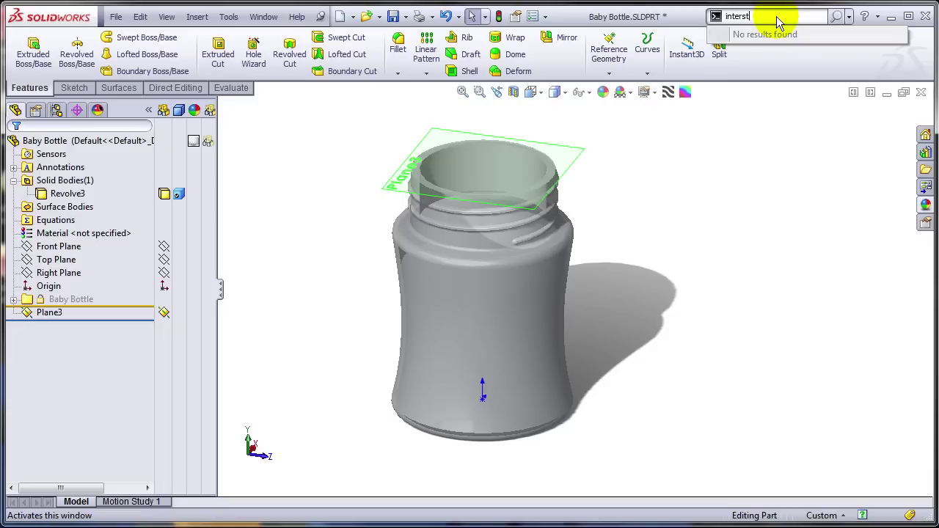
key(BackSpace)
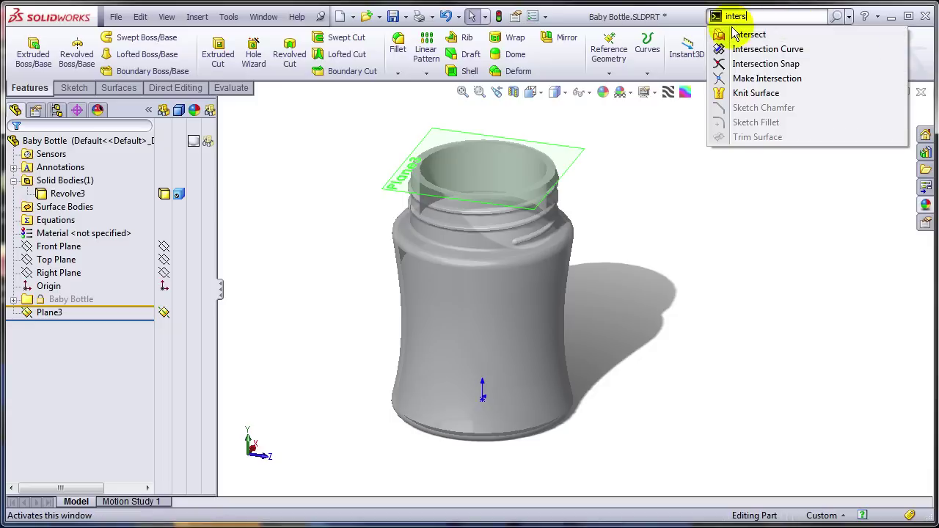
Step: Start Intersect using Plane3 and the bottle body as the intersecting selections
click(731, 37)
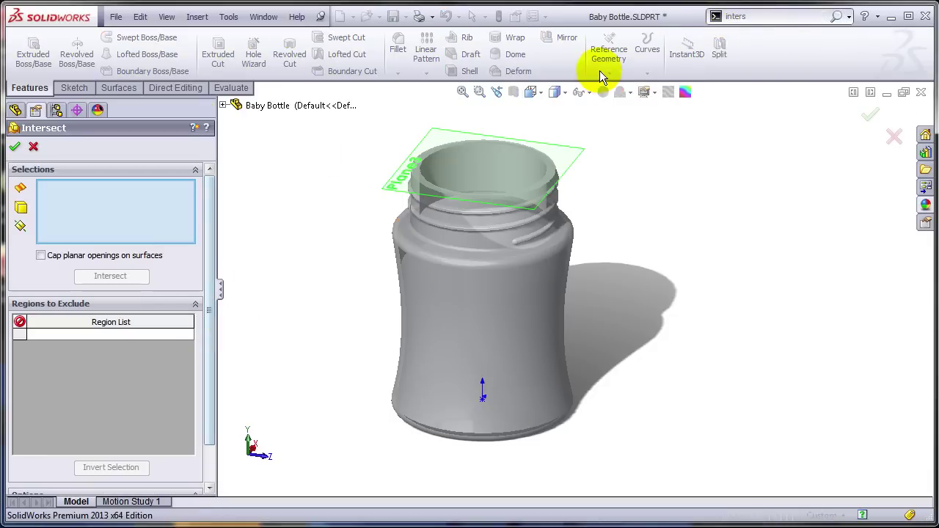
click(575, 157)
click(549, 309)
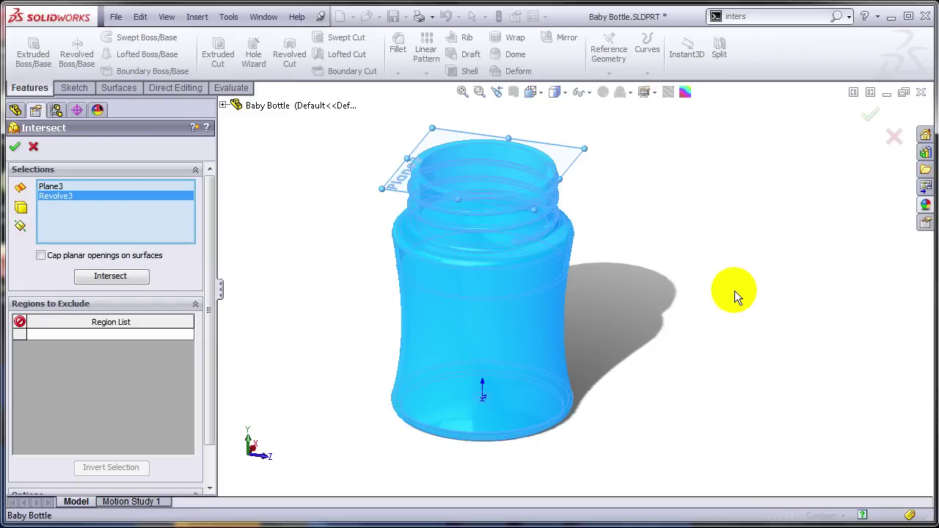
middle_drag(735, 295, 715, 256)
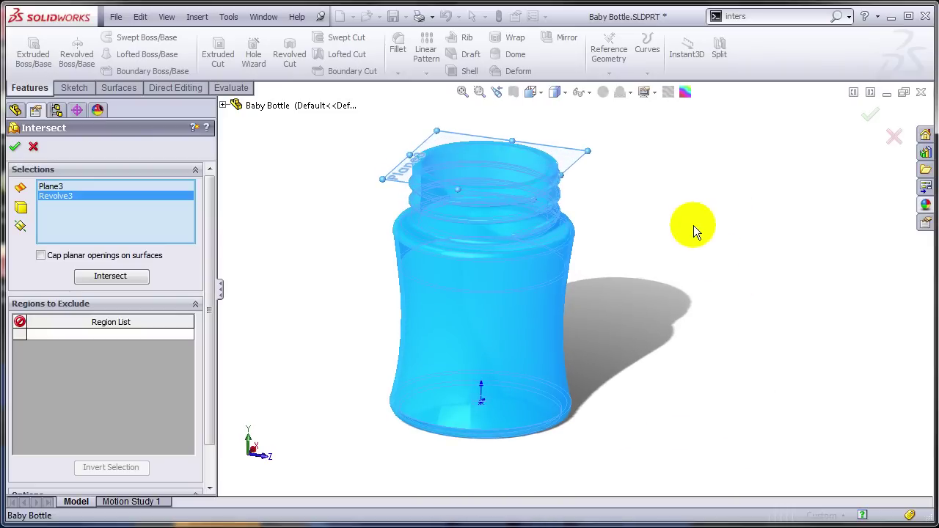
Step: Compute and preview Regions 1 and 2, uncheck Merge result, and create Intersect1
click(101, 277)
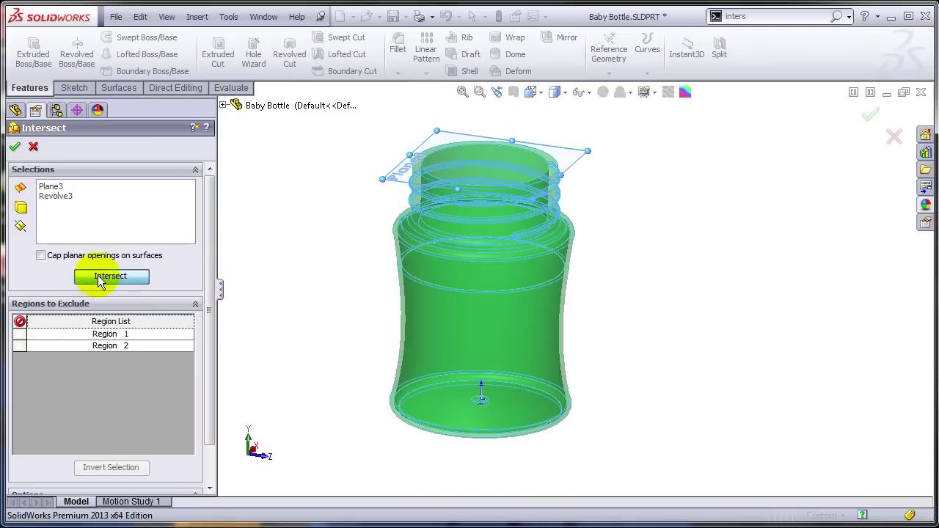
click(64, 335)
click(69, 347)
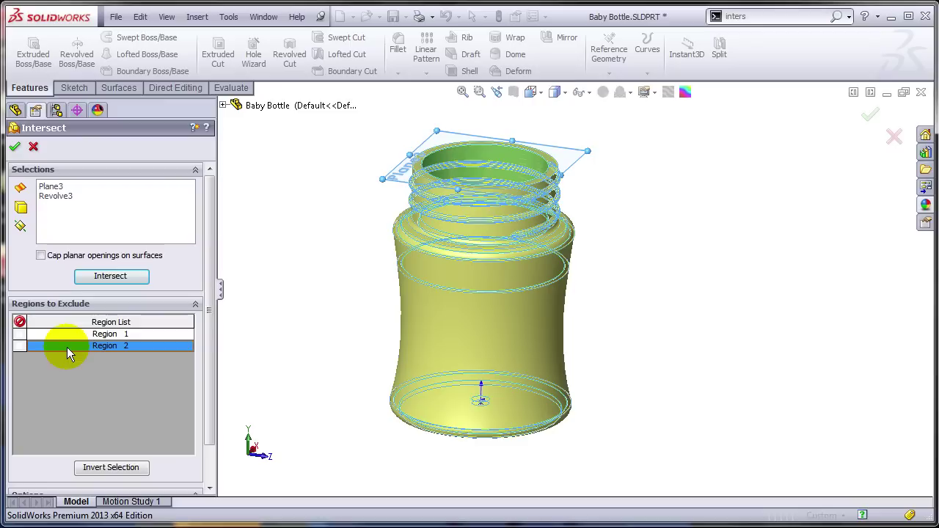
click(67, 335)
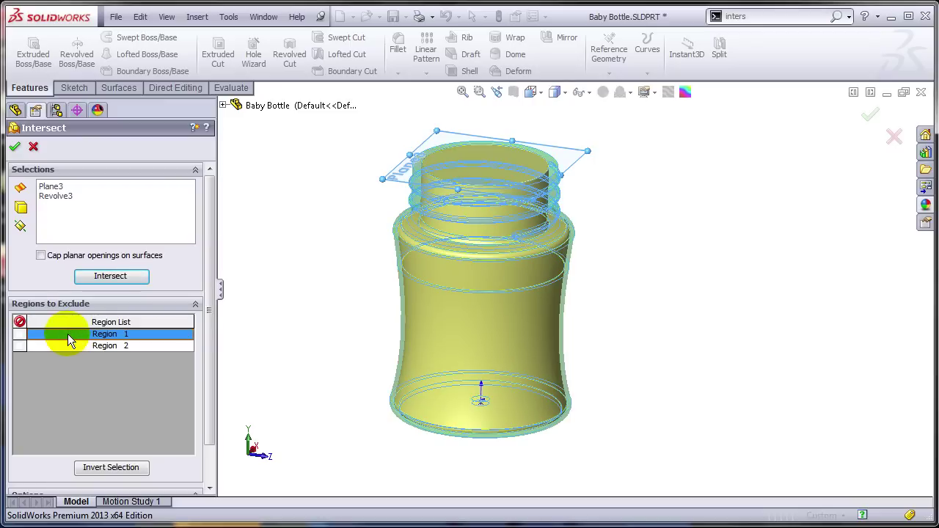
click(69, 347)
scroll(197, 414, down, 2)
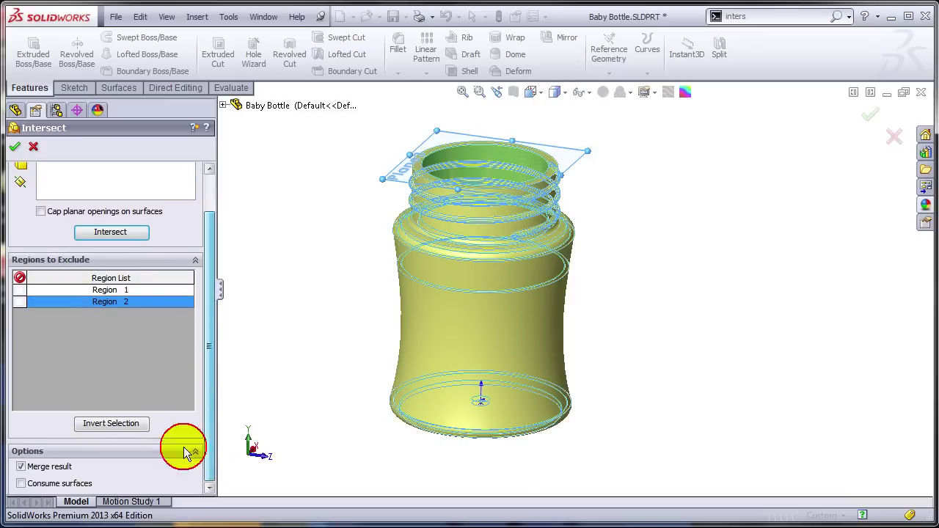
click(21, 466)
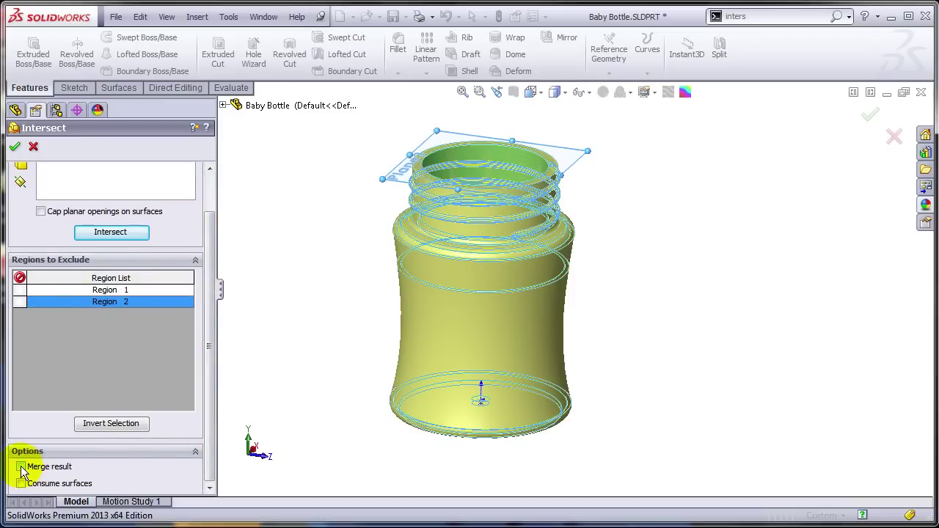
click(14, 146)
Step: Rename the two solid bodies to Liquid and Bottle
click(74, 195)
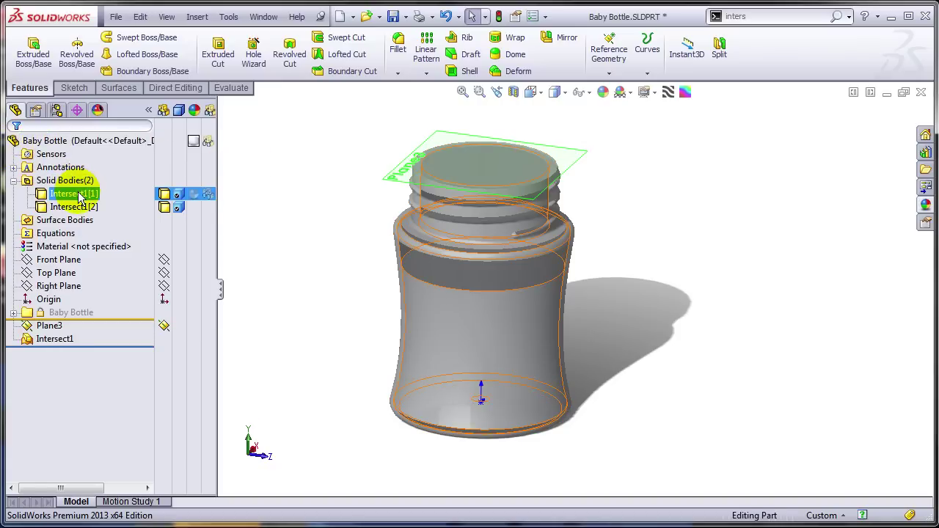
click(73, 194)
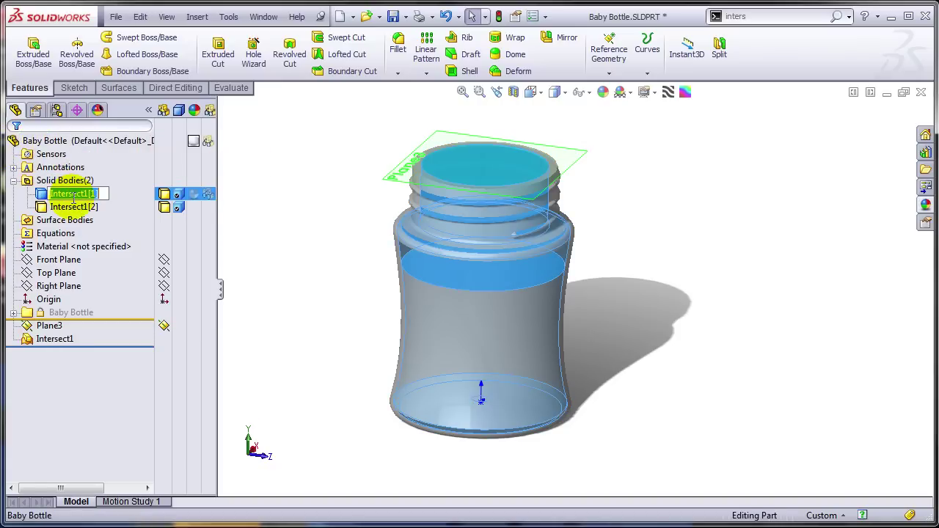
text(Liquid)
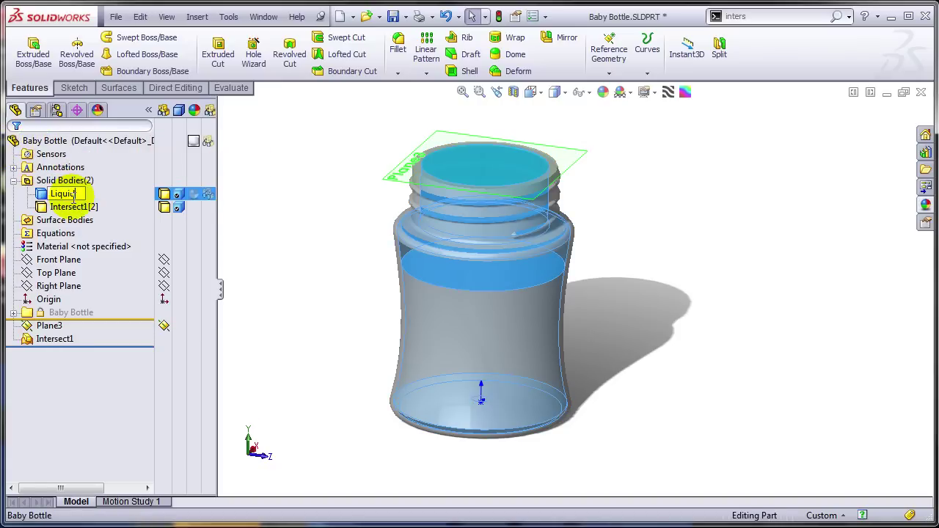
click(74, 207)
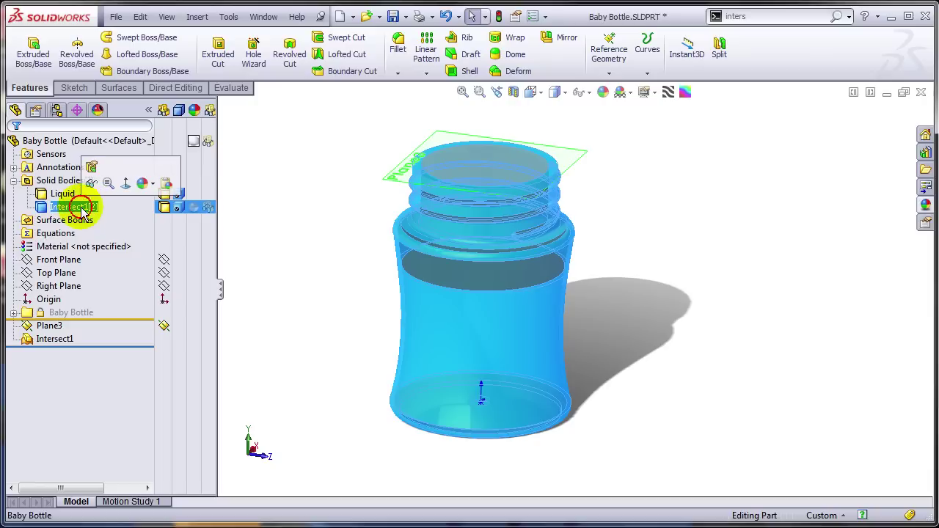
click(73, 207)
text(Bottle)
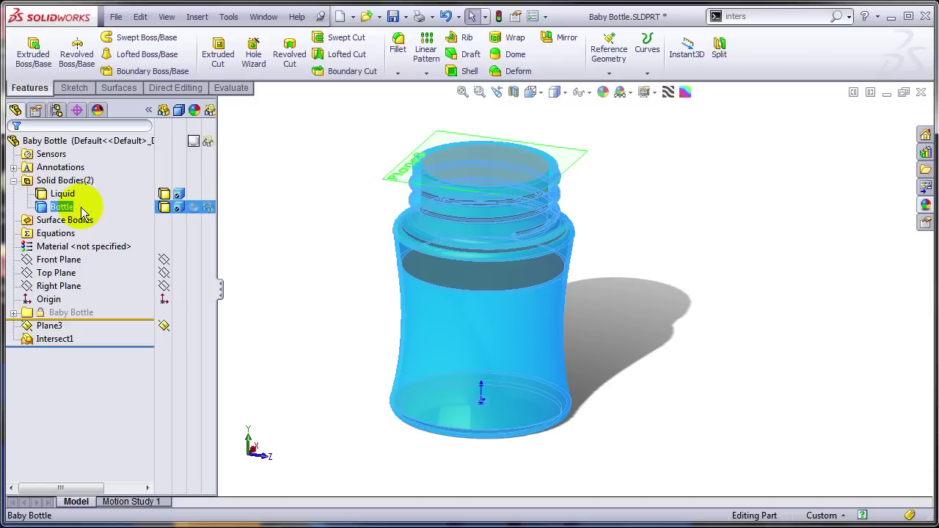
key(Return)
Step: Section the model along the Front Plane, show Shaded With Edges, and orbit to the cut face
click(512, 92)
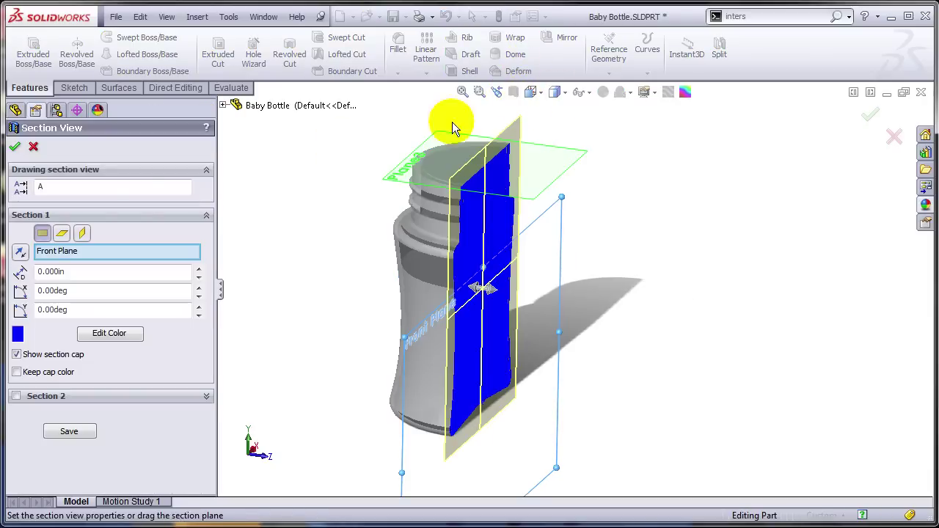
click(17, 144)
click(562, 93)
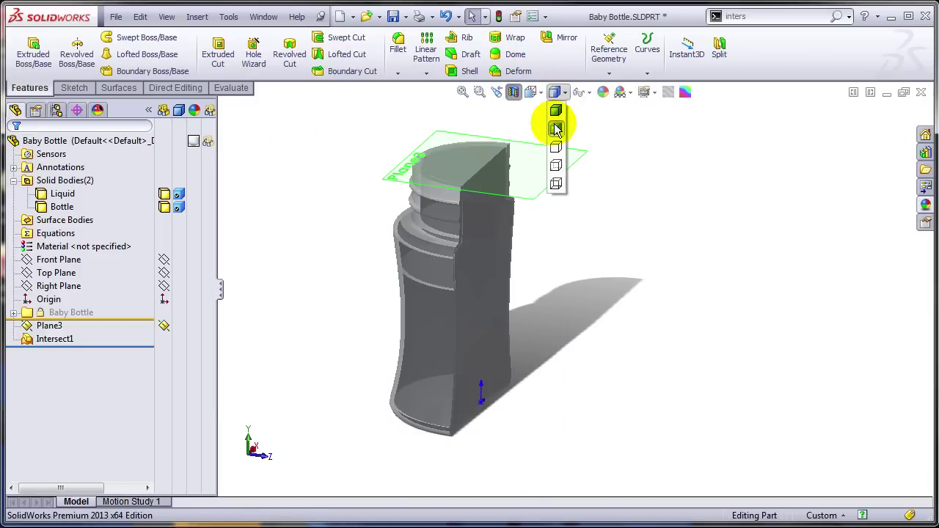
click(555, 115)
mouse_move(556, 115)
middle_down()
mouse_move(583, 142)
mouse_move(523, 184)
mouse_move(510, 357)
middle_up()
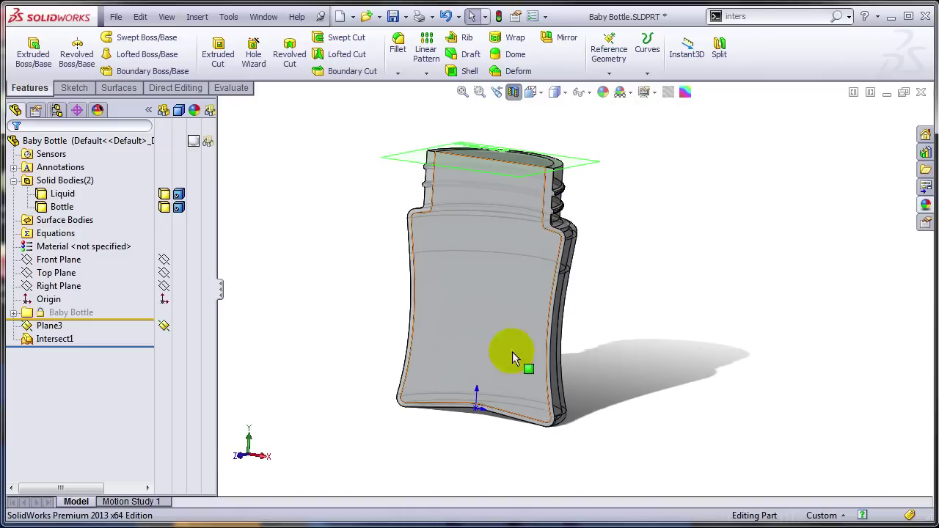
middle_drag(656, 279, 656, 319)
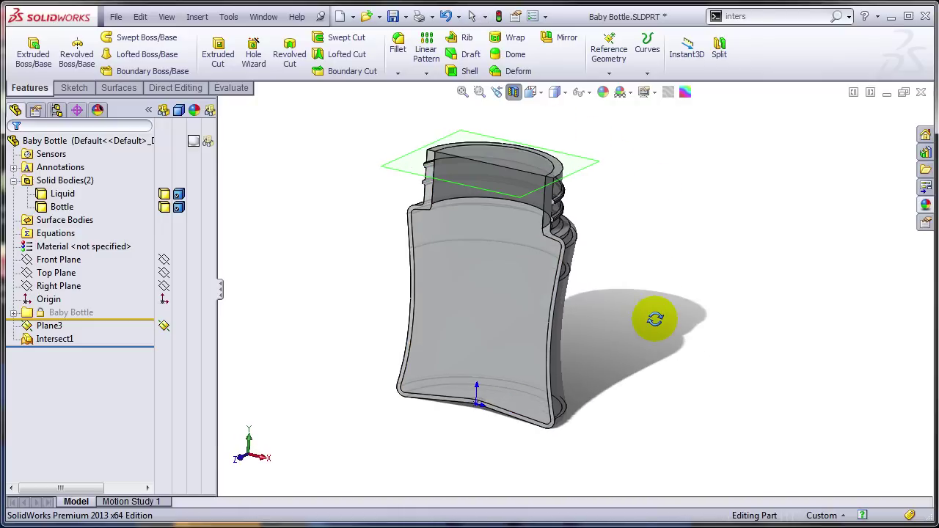
Step: Turn off the section view and measure the Liquid body alone at 12.103 cubic inches
click(513, 92)
click(230, 88)
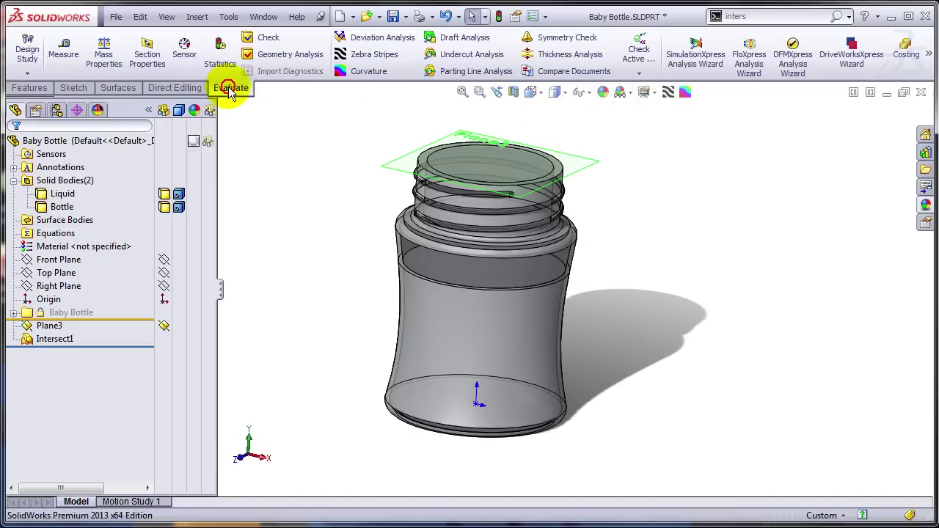
click(100, 58)
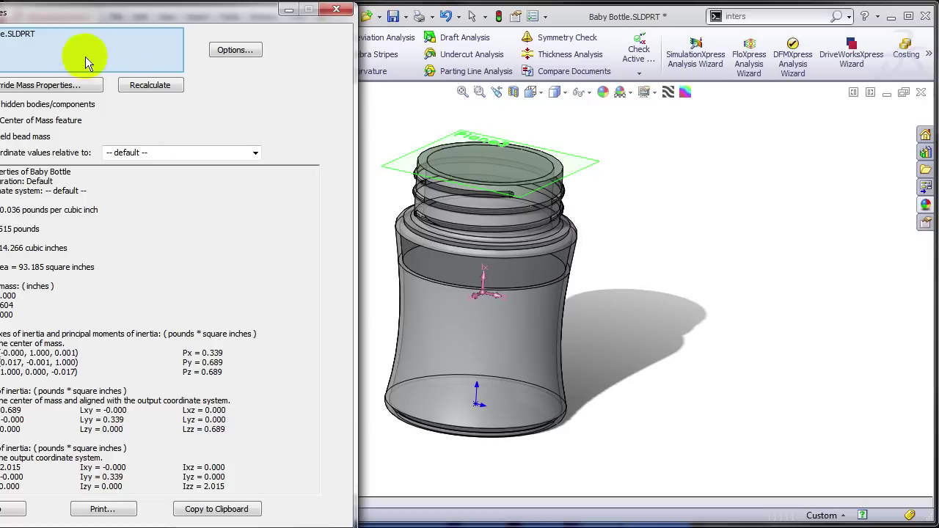
drag(123, 26, 456, 22)
right_click(416, 54)
click(436, 63)
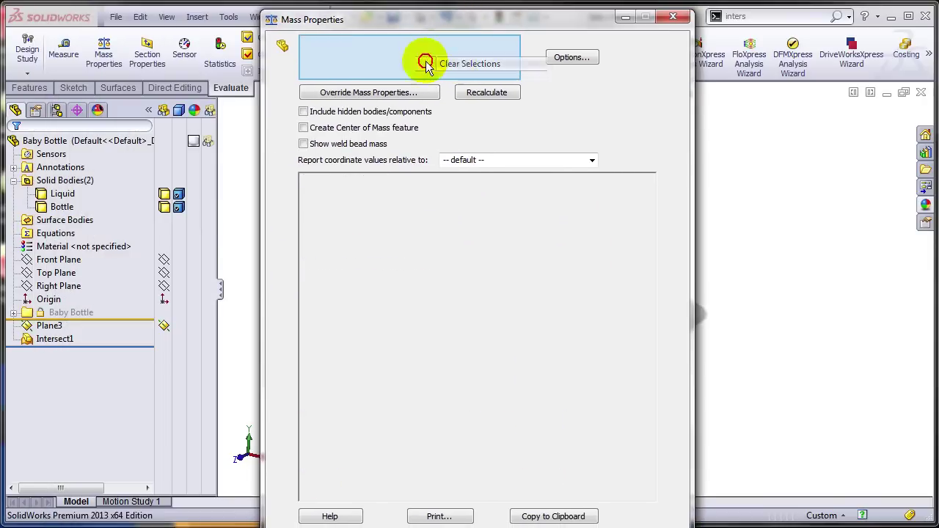
click(62, 194)
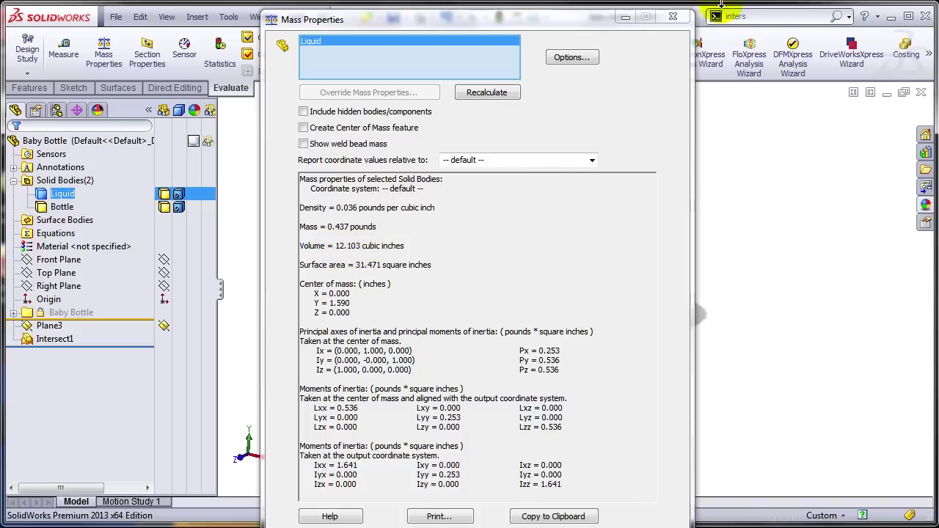
click(677, 20)
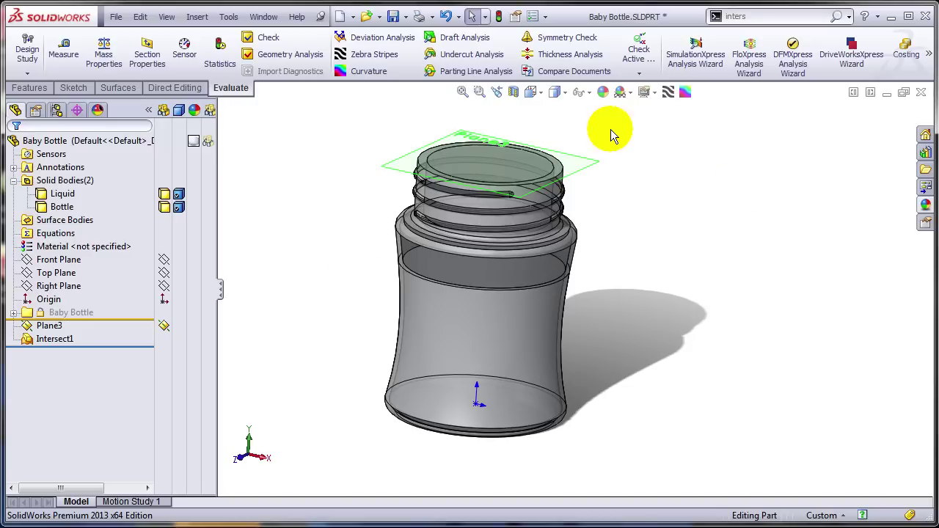
Step: Suppress Plane3 and Intersect1 to restore the single Revolve3 bottle body
click(217, 324)
ctrl+click(60, 340)
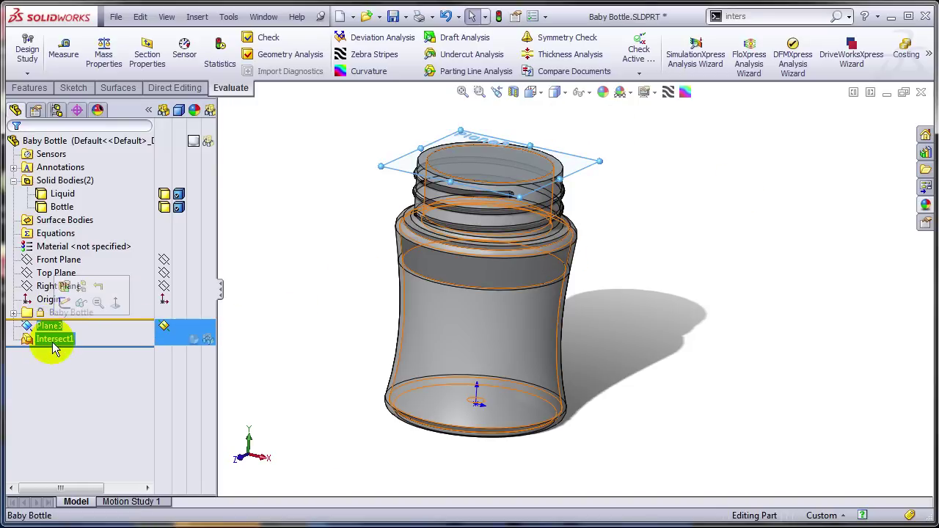
right_click(64, 340)
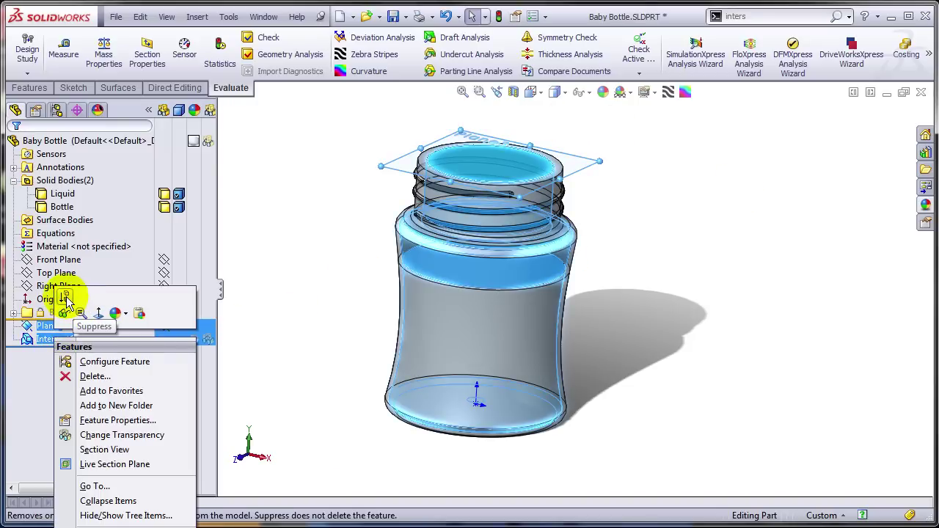
click(66, 300)
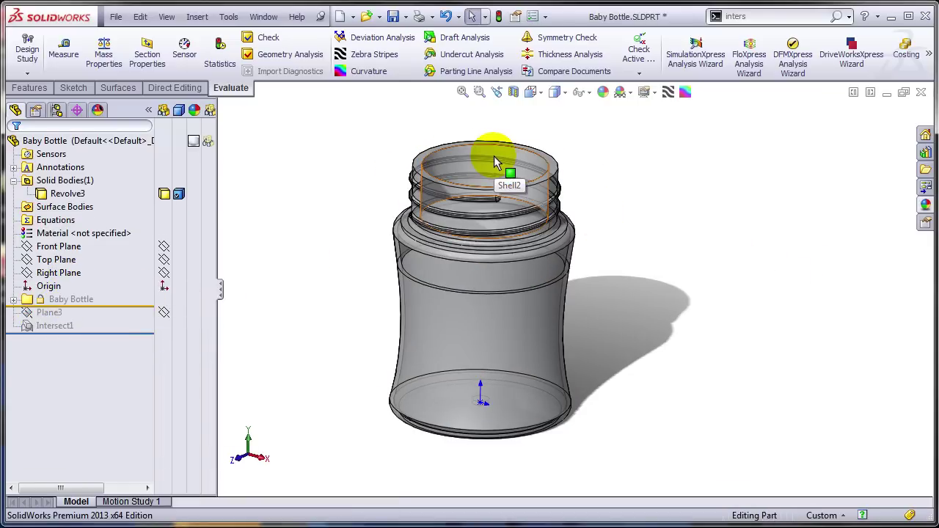
Step: Select the bottle's inner neck face and all faces tangent to it
click(495, 163)
right_click(496, 159)
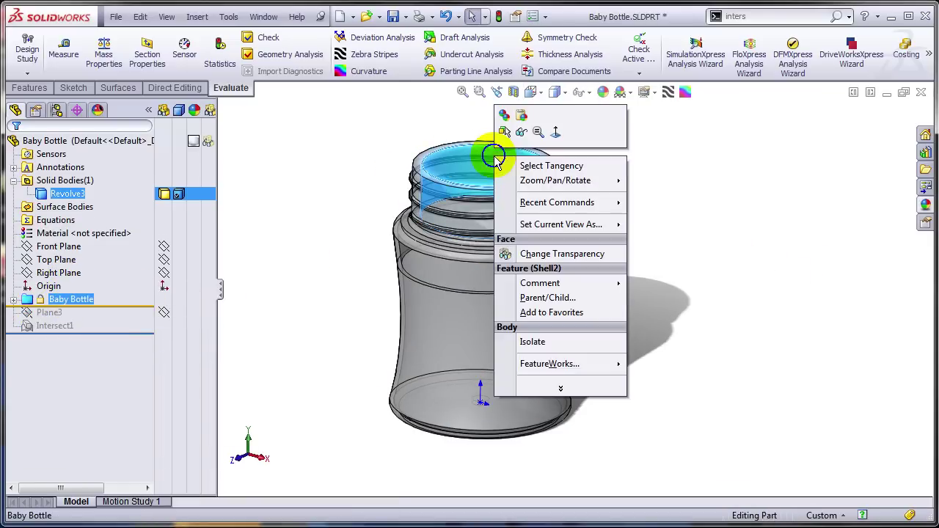
click(551, 167)
middle_drag(679, 177, 675, 247)
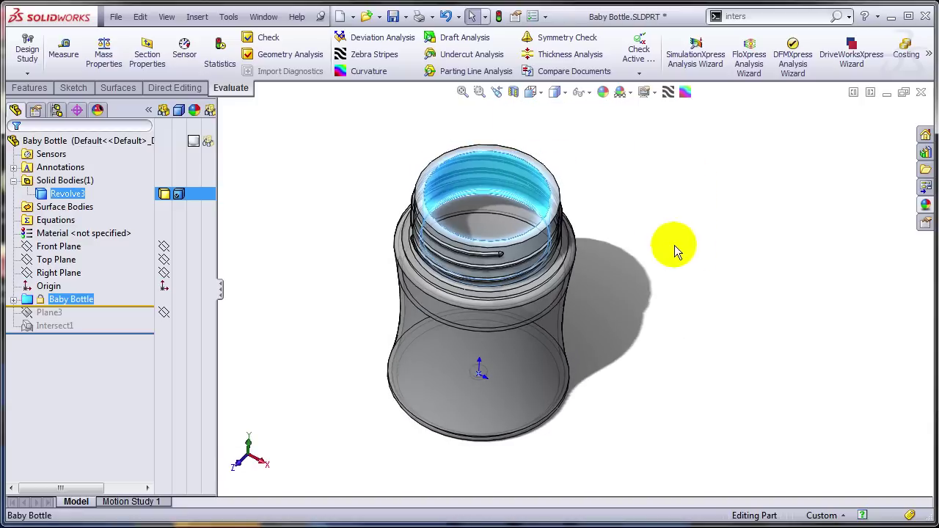
right_click(492, 229)
click(541, 226)
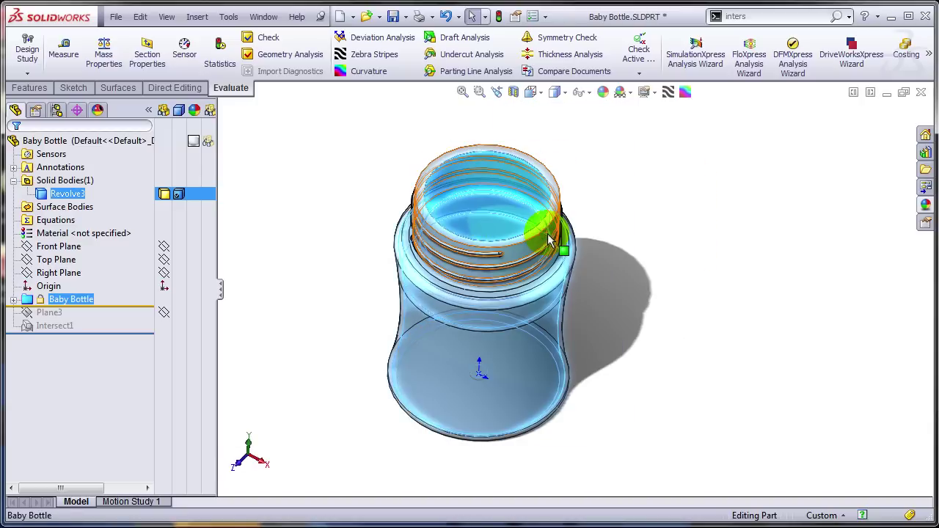
middle_drag(709, 308, 715, 234)
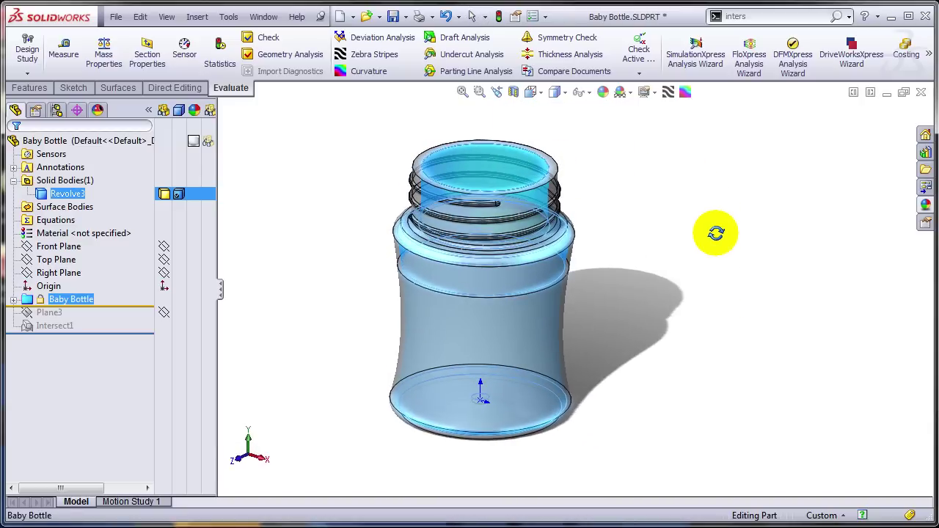
Step: Switch the CommandManager to the Surfaces tools
click(112, 89)
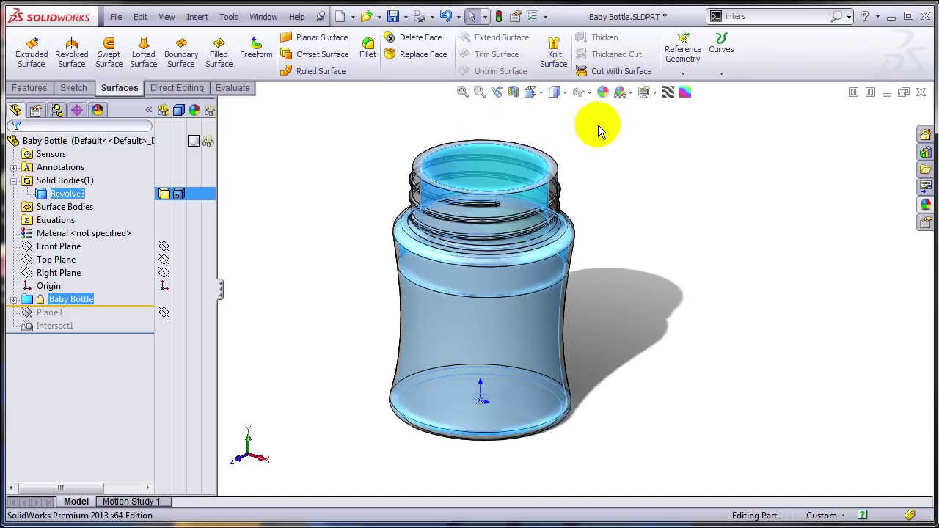
Step: Sketch on the top rim face, converting its edges with Convert Entities
click(623, 155)
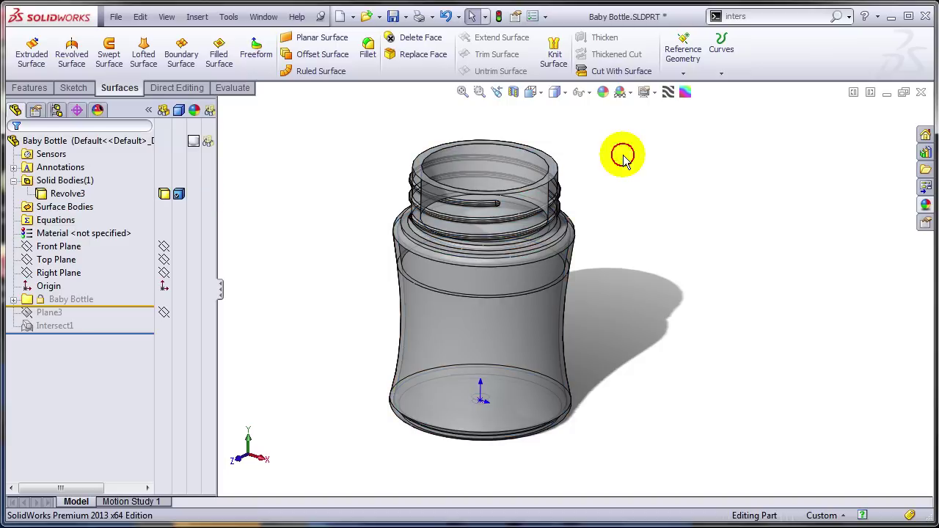
click(554, 174)
click(603, 120)
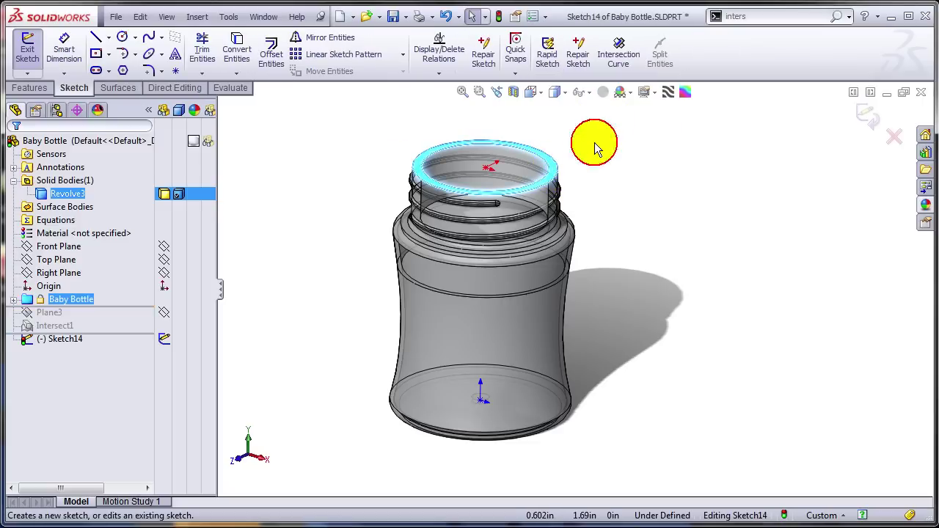
click(237, 50)
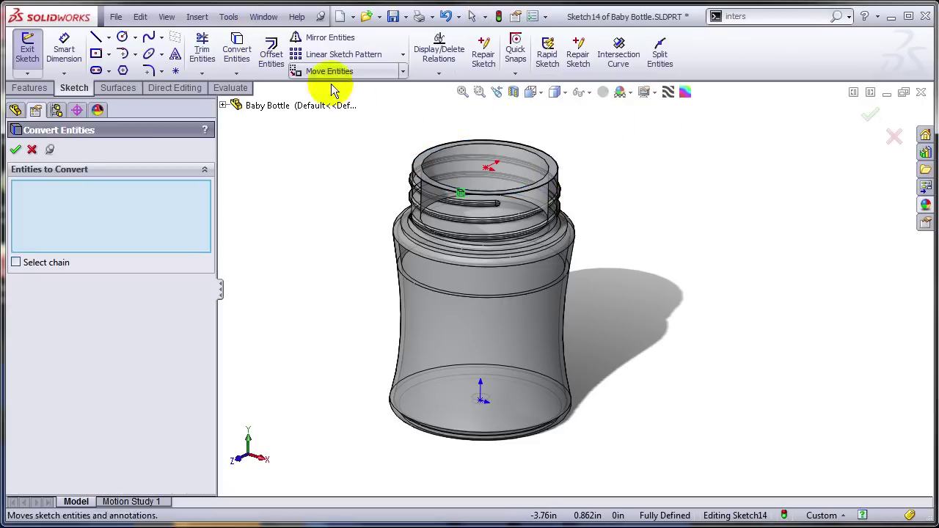
click(18, 150)
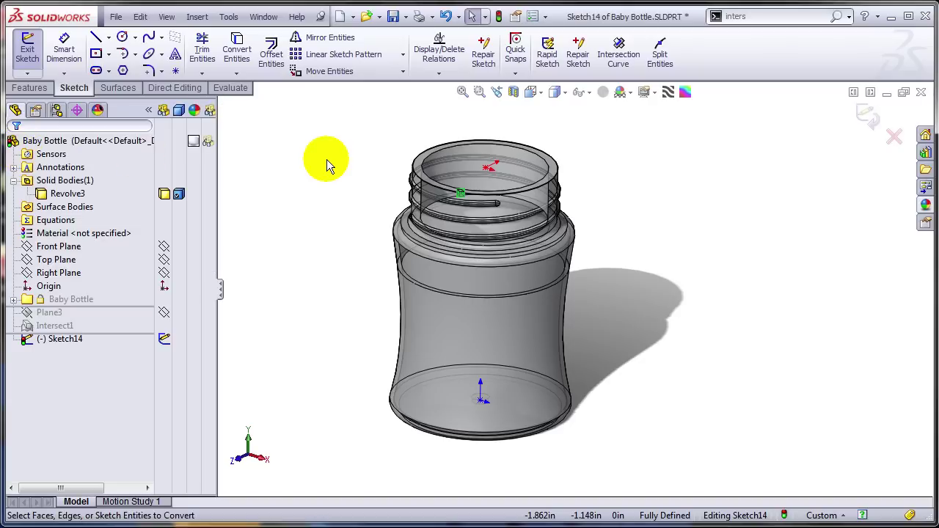
Step: Extrude the rim outline 0.25 in as a separate body with Merge result off
click(29, 88)
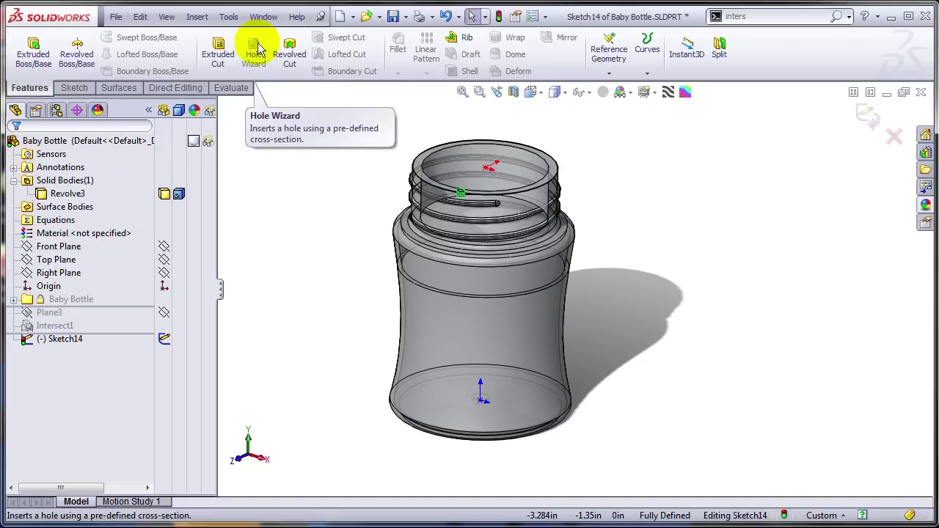
click(33, 51)
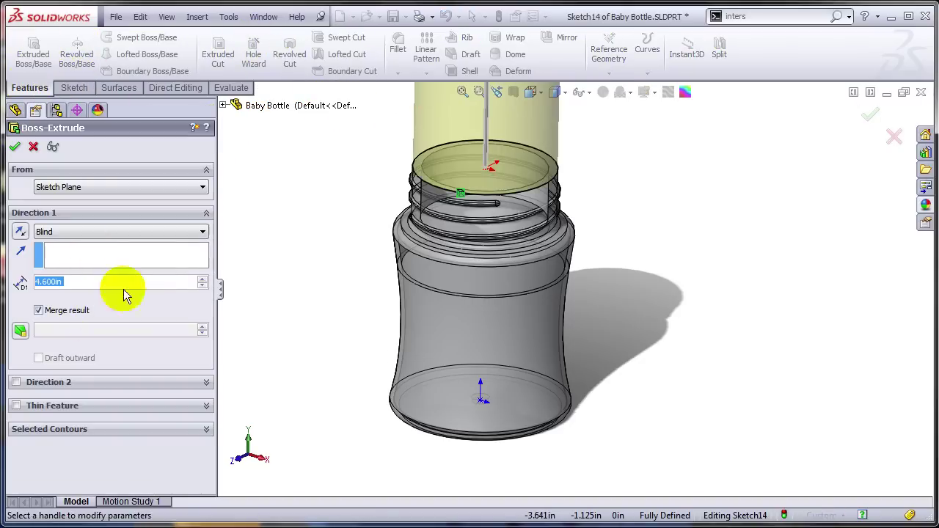
text(.25)
key(Return)
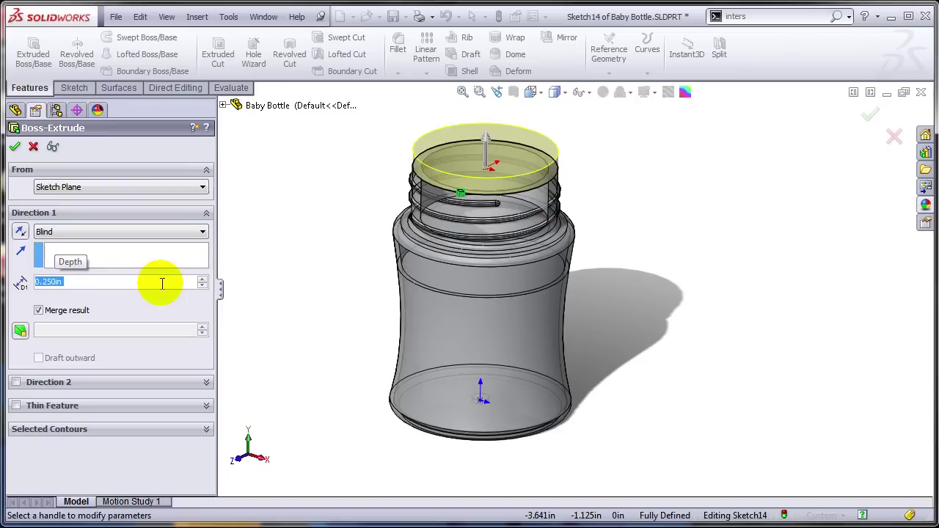
click(39, 310)
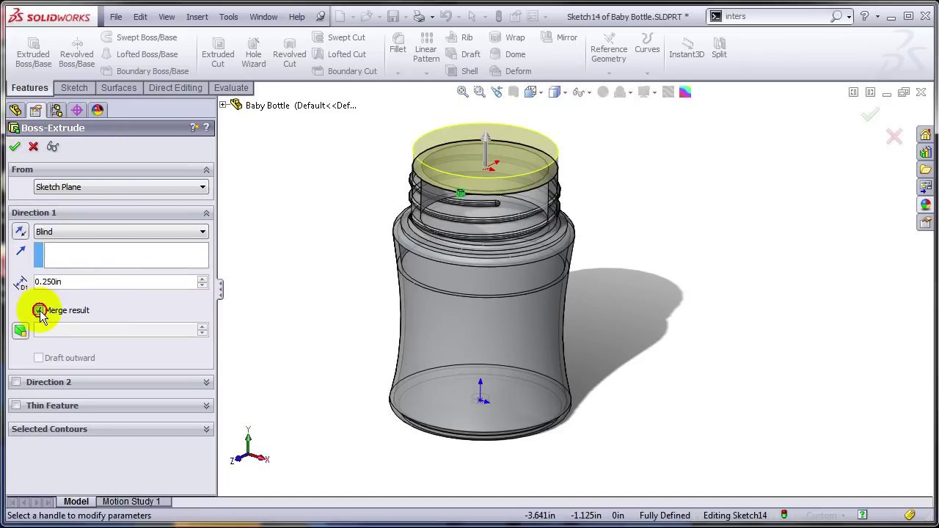
click(52, 147)
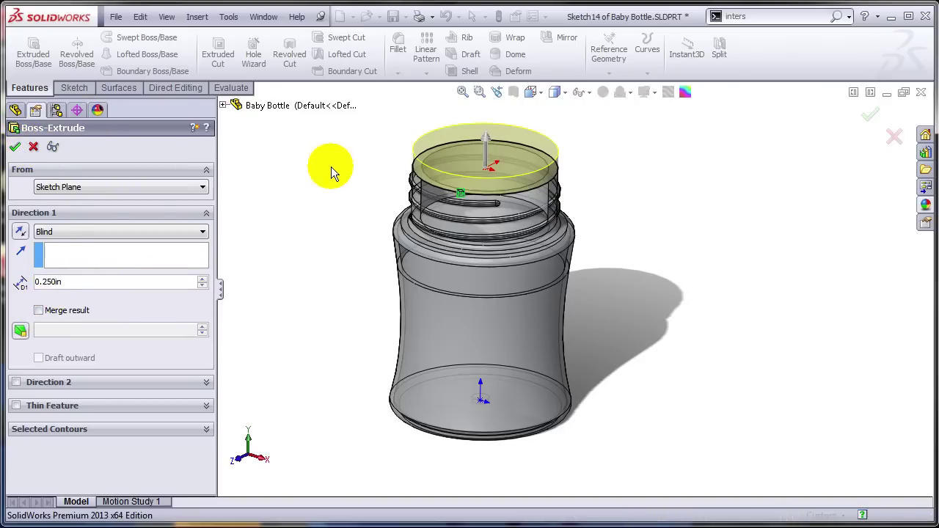
key(Return)
Step: Sketch a centre-point rectangle on the disc's top face extending beyond the bottle
click(550, 151)
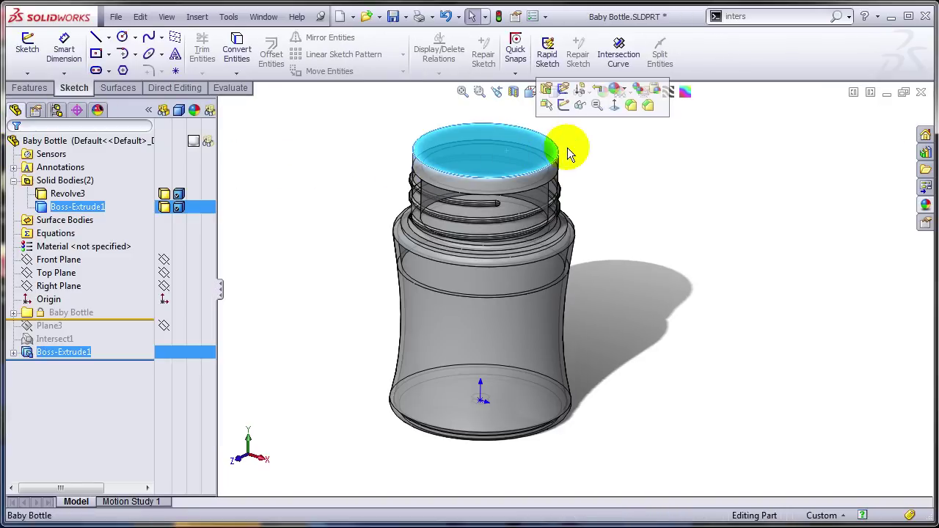
click(564, 105)
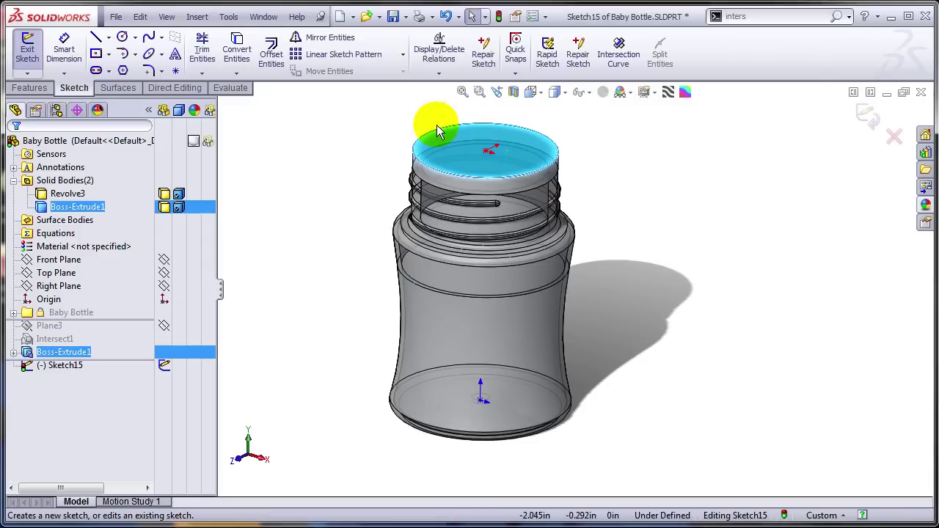
click(96, 54)
click(487, 150)
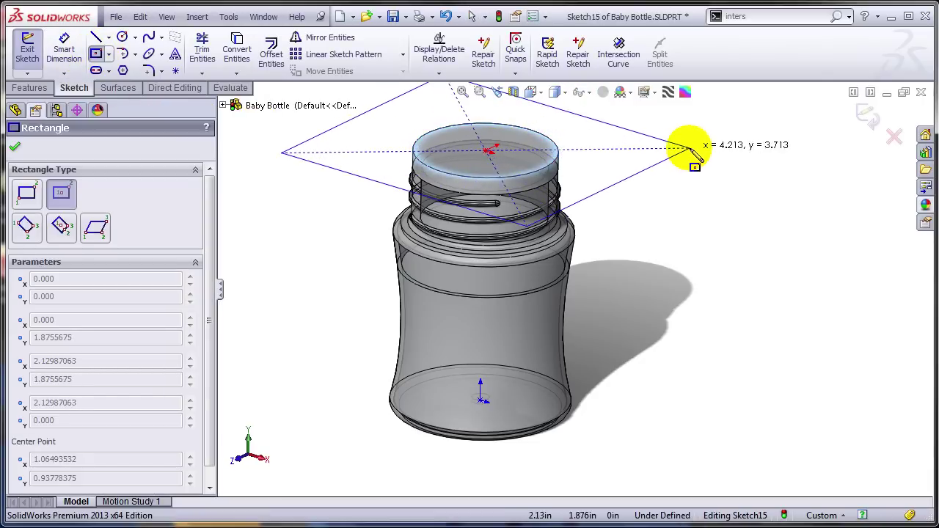
click(702, 145)
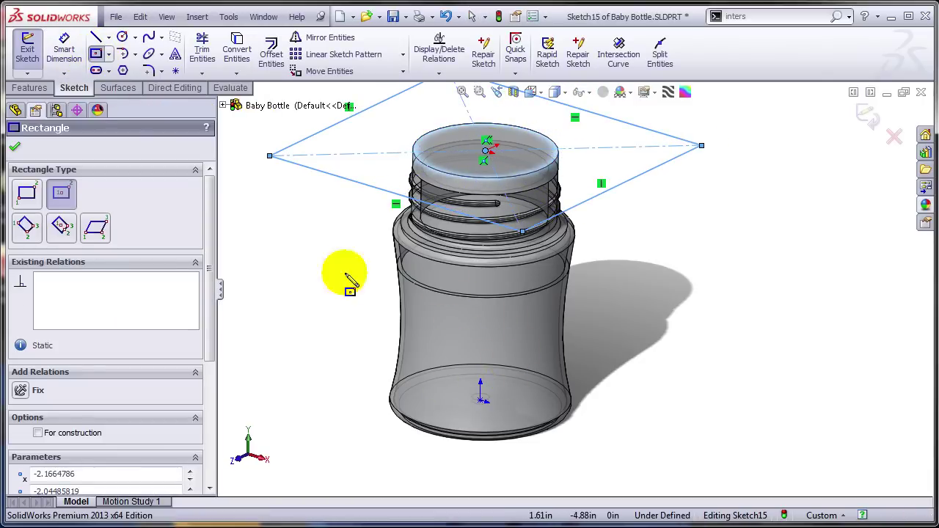
Step: Dimension one rectangle edge to 4 and make adjacent sides equal, forming a 4.000 square
click(64, 46)
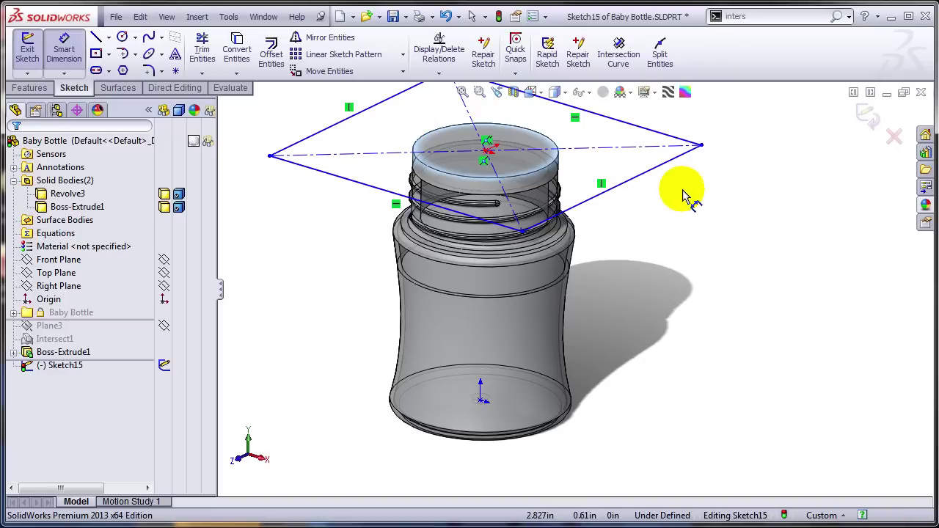
click(637, 183)
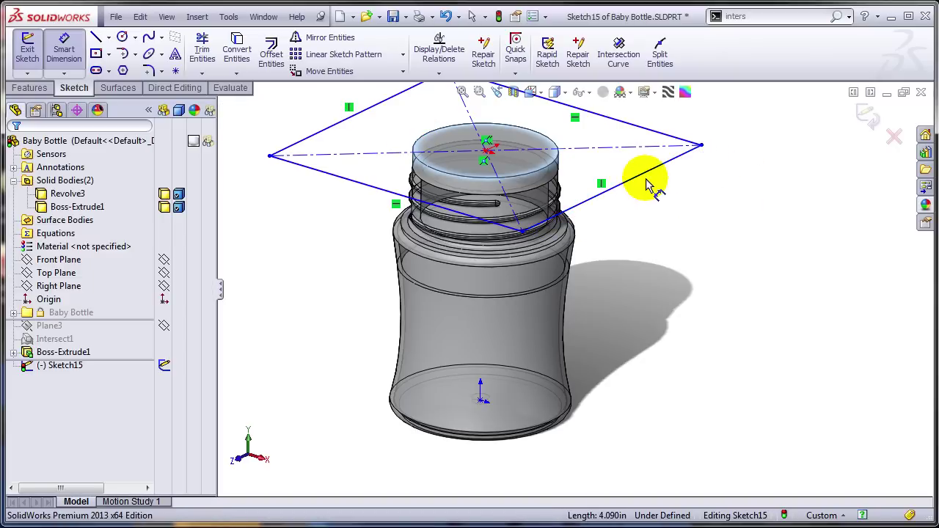
click(678, 203)
text(4)
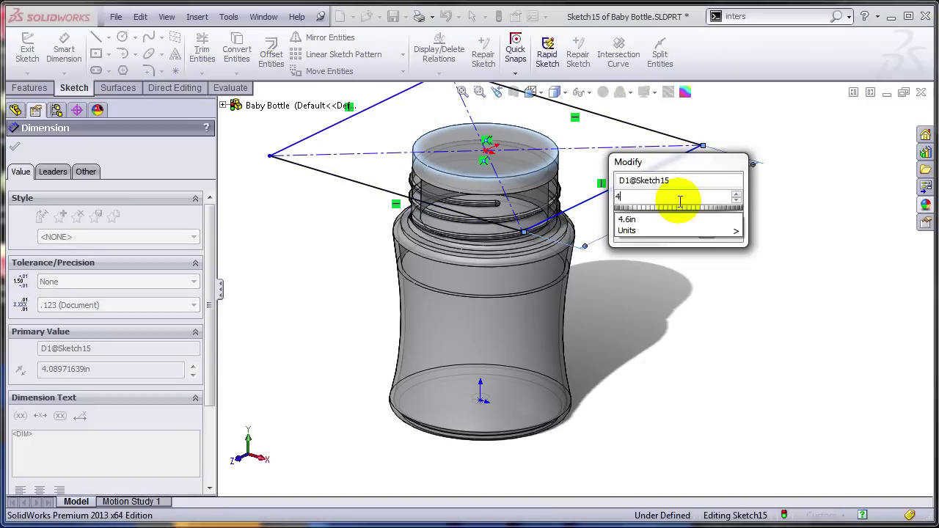
key(Return)
key(Escape)
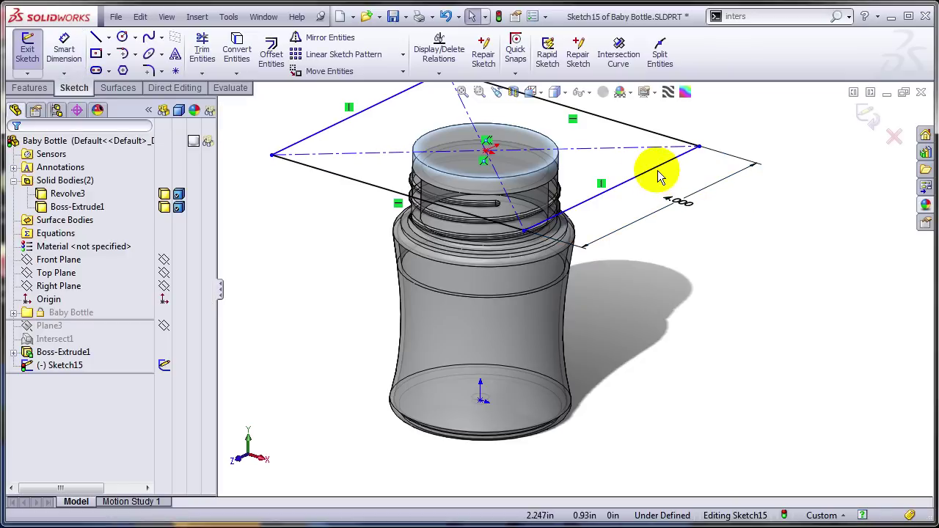
click(669, 144)
ctrl+click(680, 138)
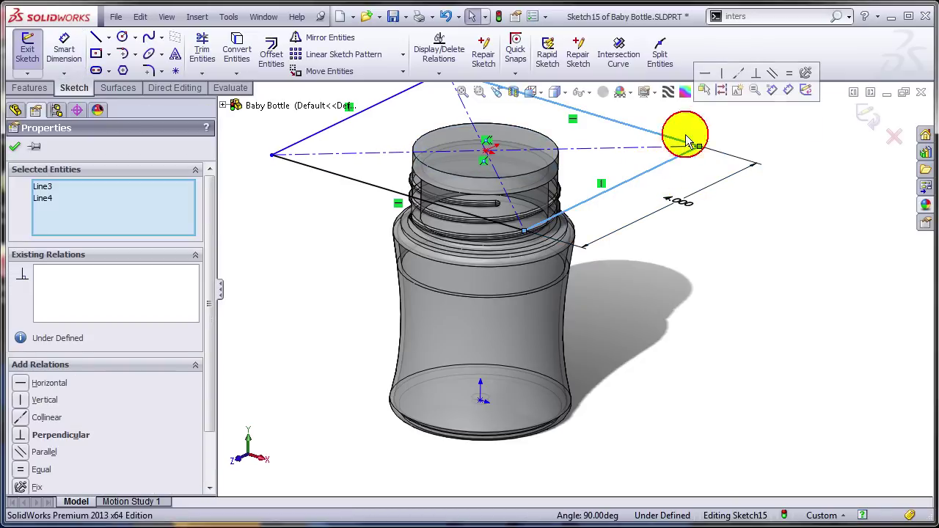
click(784, 72)
click(30, 88)
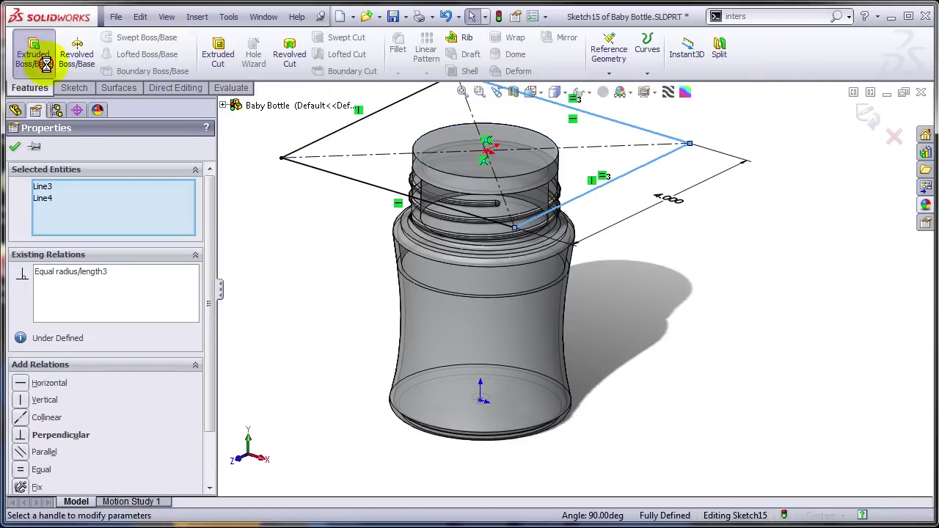
click(33, 55)
Step: Extrude the square 4.350 in downward as a separate box around the bottle, Merge result off
click(482, 121)
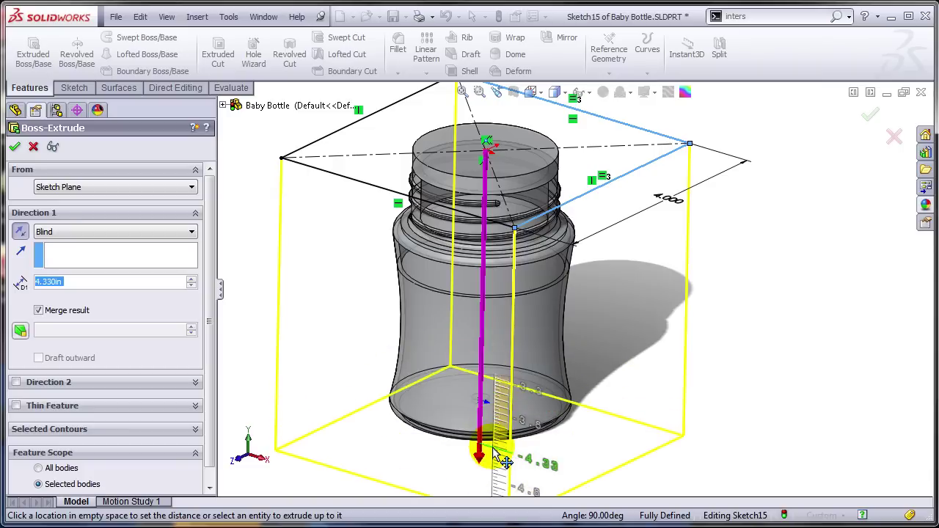
click(505, 461)
mouse_move(748, 444)
middle_down()
mouse_move(719, 371)
mouse_move(394, 295)
middle_up()
click(59, 277)
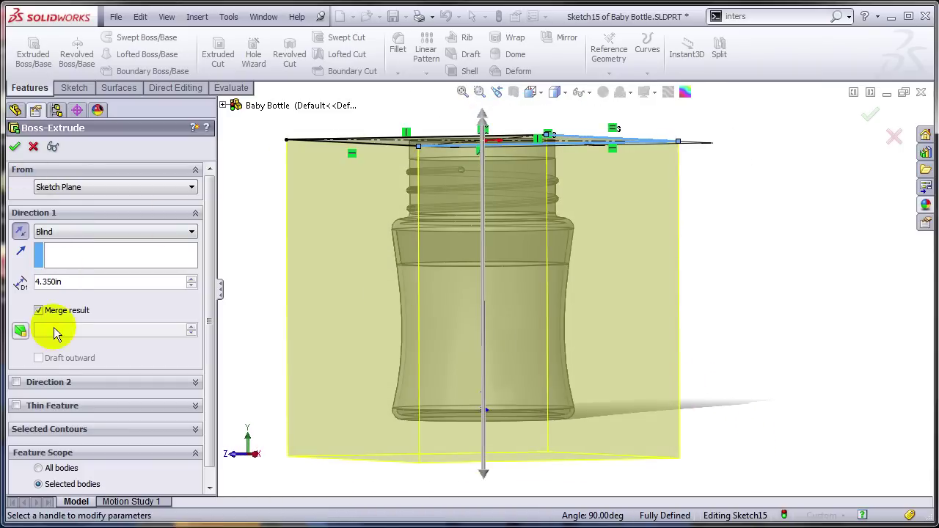
click(38, 310)
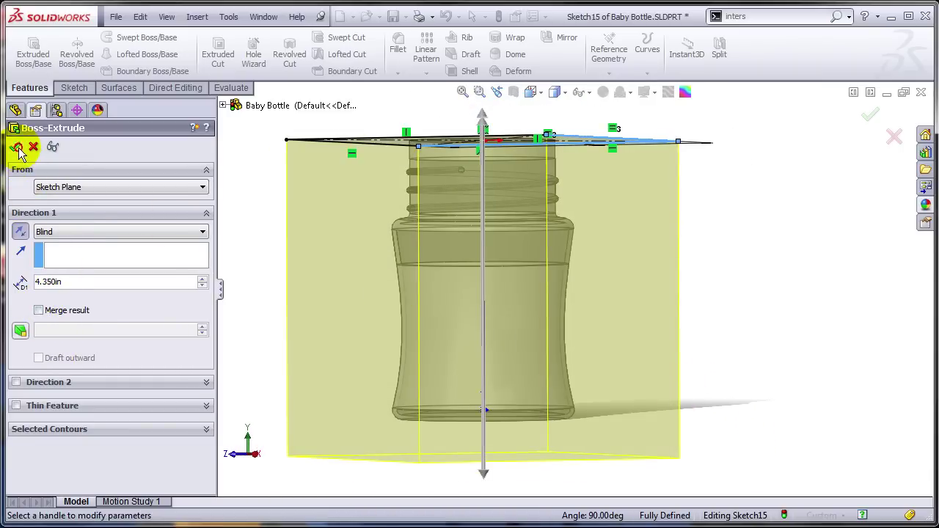
click(17, 148)
middle_drag(713, 254, 726, 304)
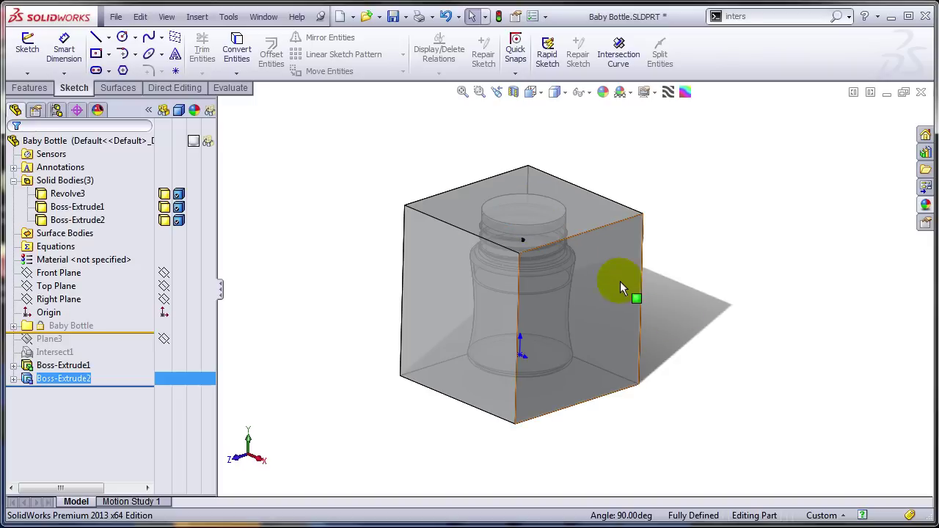
Step: Copy the bottle body Revolve3 in place, with no offset, as Body-Move/Copy1
click(54, 197)
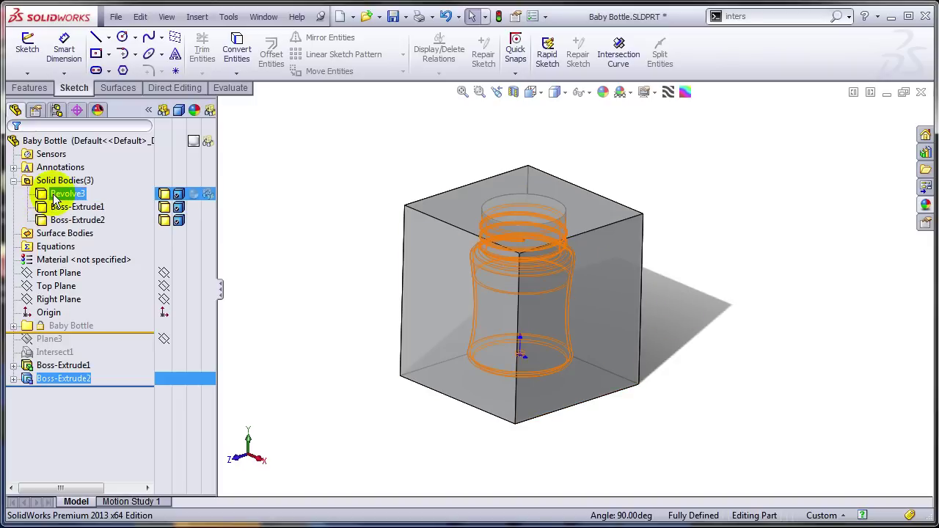
click(55, 198)
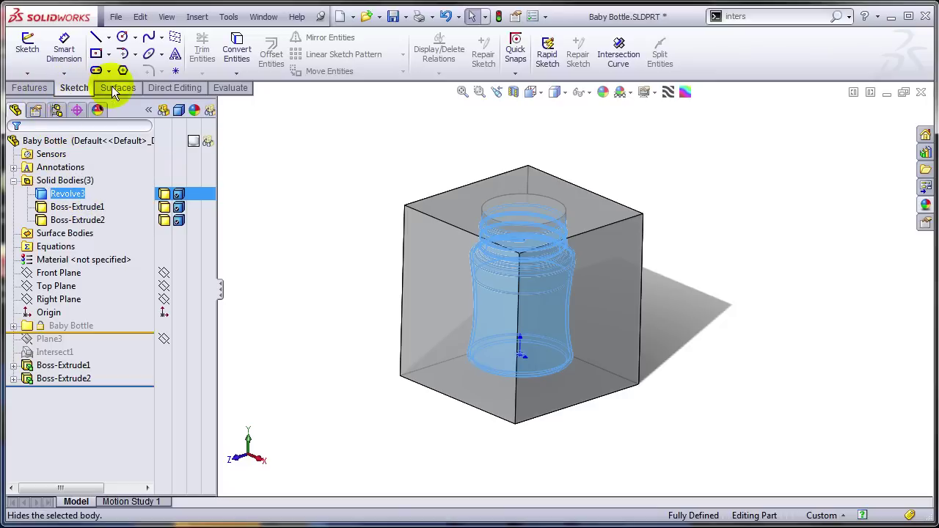
click(200, 87)
click(61, 53)
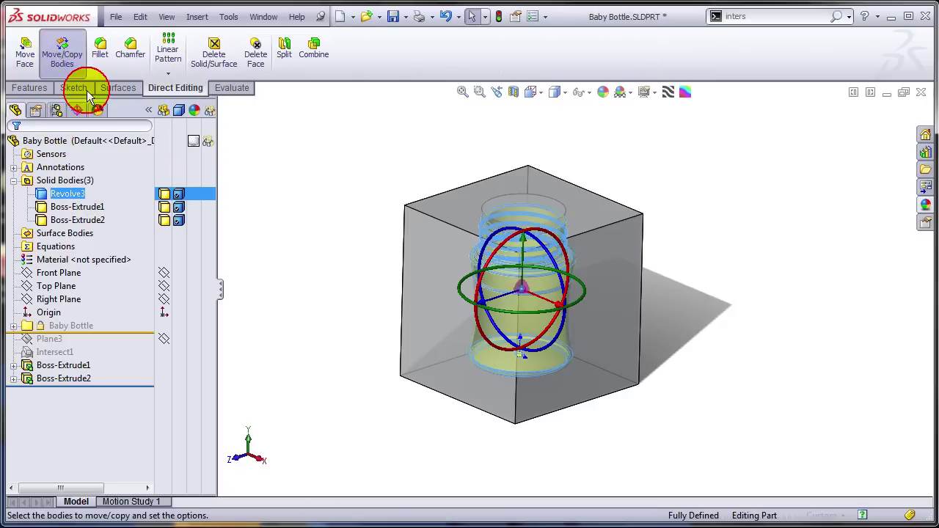
click(15, 147)
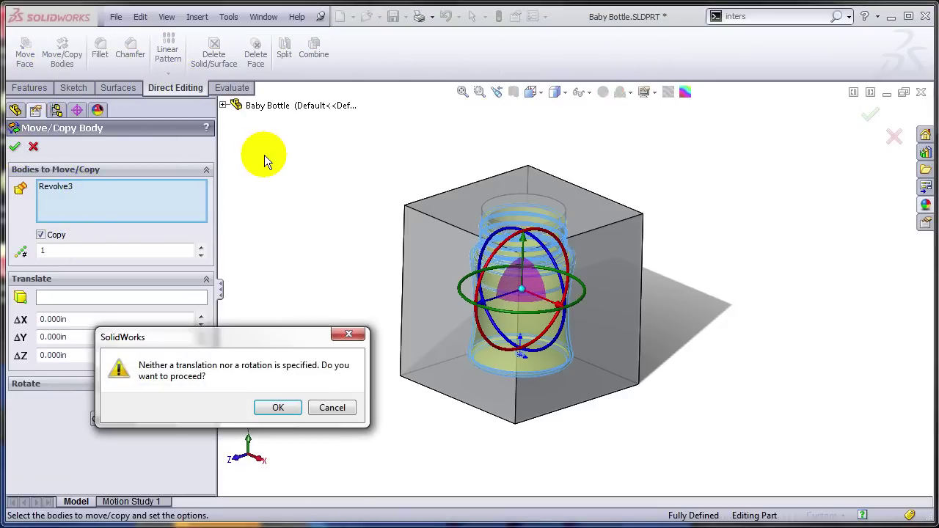
click(275, 401)
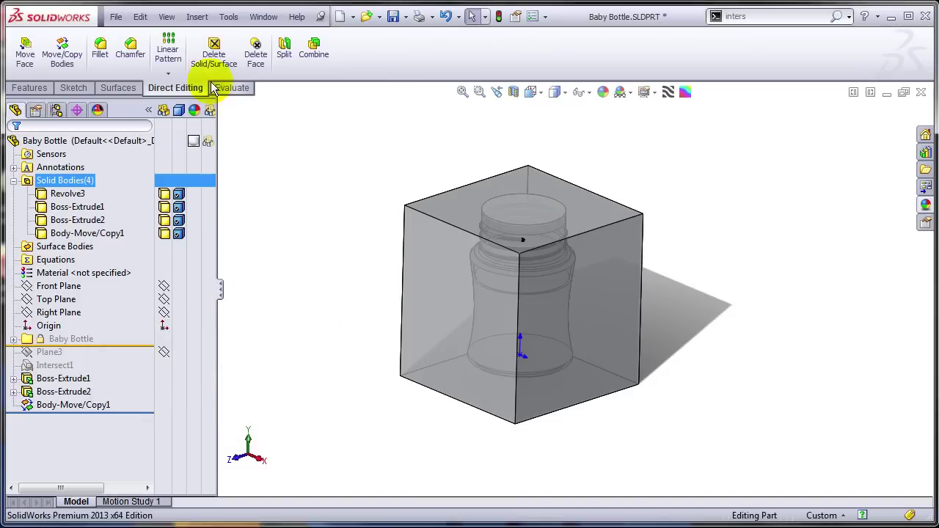
Step: Subtract Boss-Extrude1 and Body-Move/Copy1 from the box Boss-Extrude2 using Combine
click(300, 65)
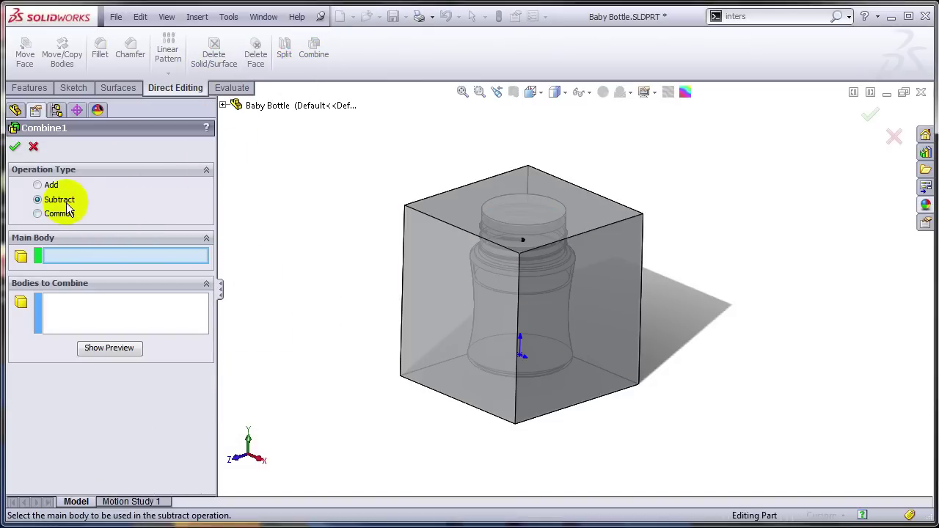
click(445, 255)
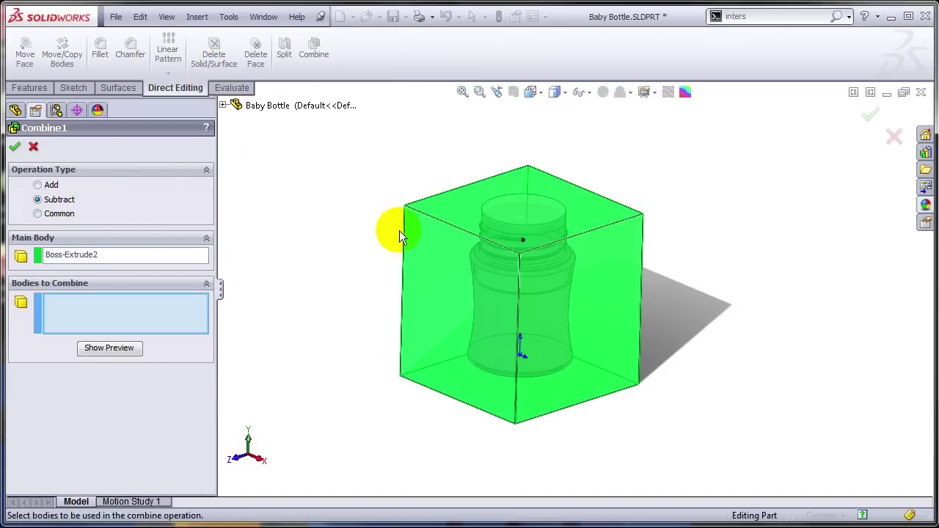
click(224, 106)
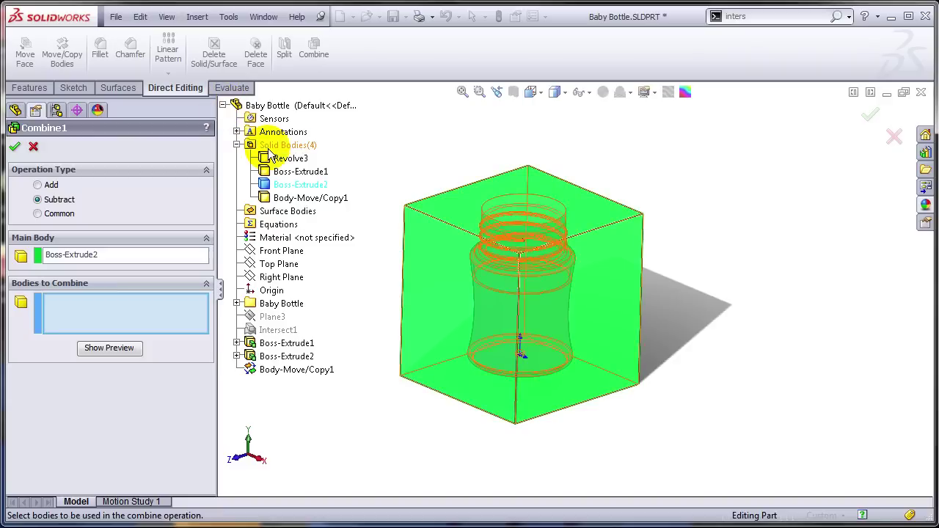
click(280, 174)
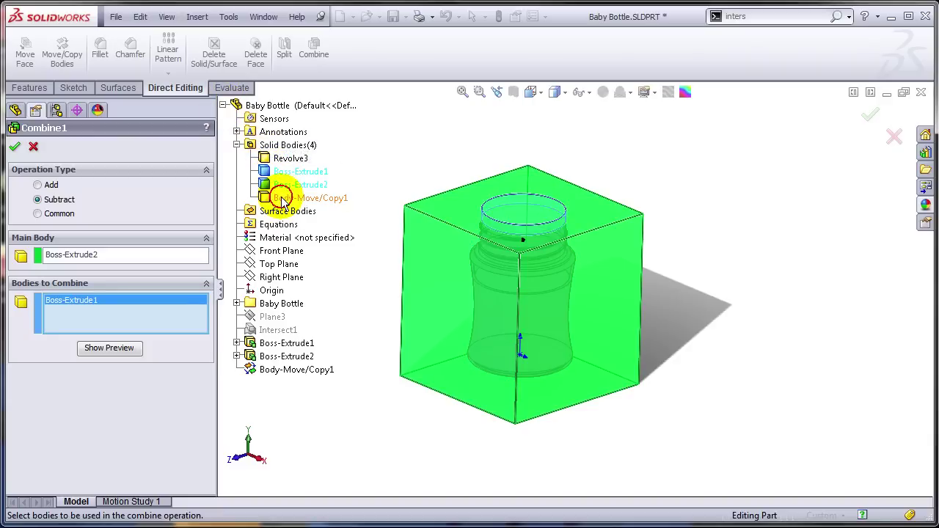
click(281, 198)
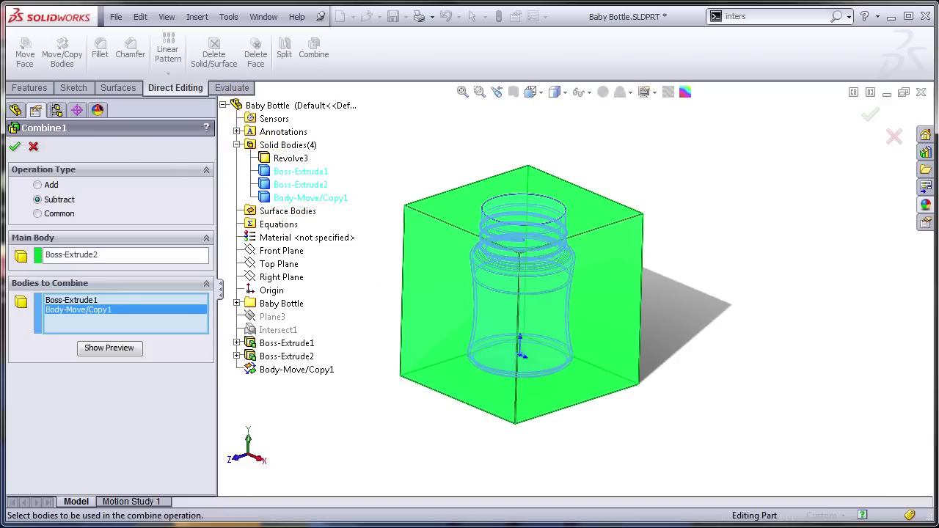
click(15, 147)
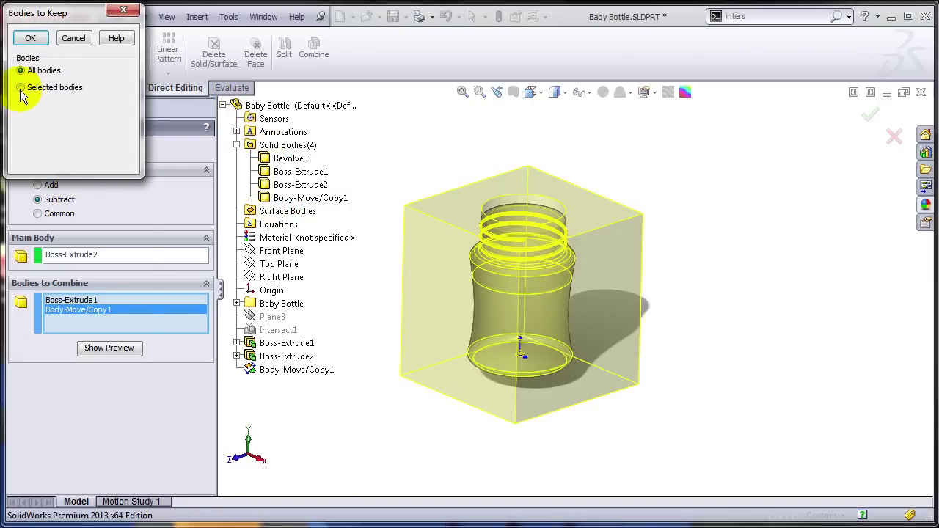
Step: Keep only the liquid volume body from the subtraction result
click(20, 88)
click(18, 108)
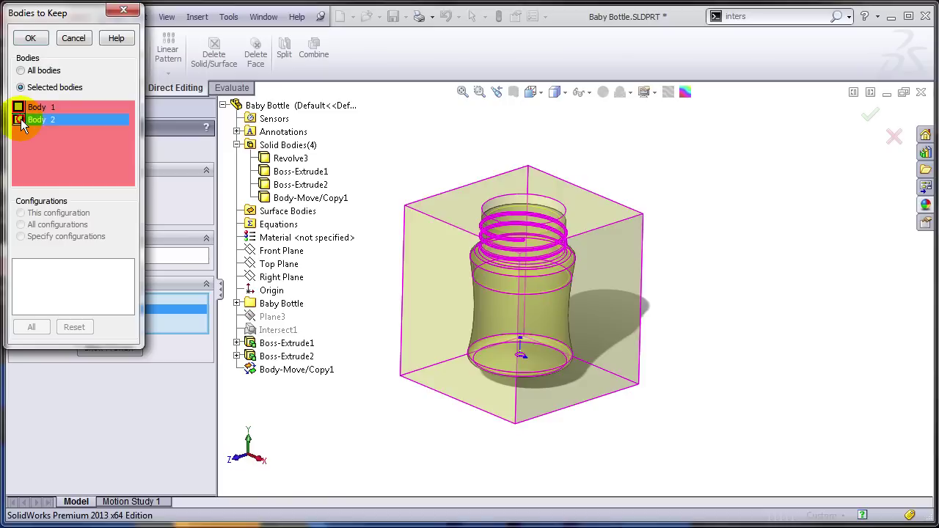
click(30, 39)
click(304, 168)
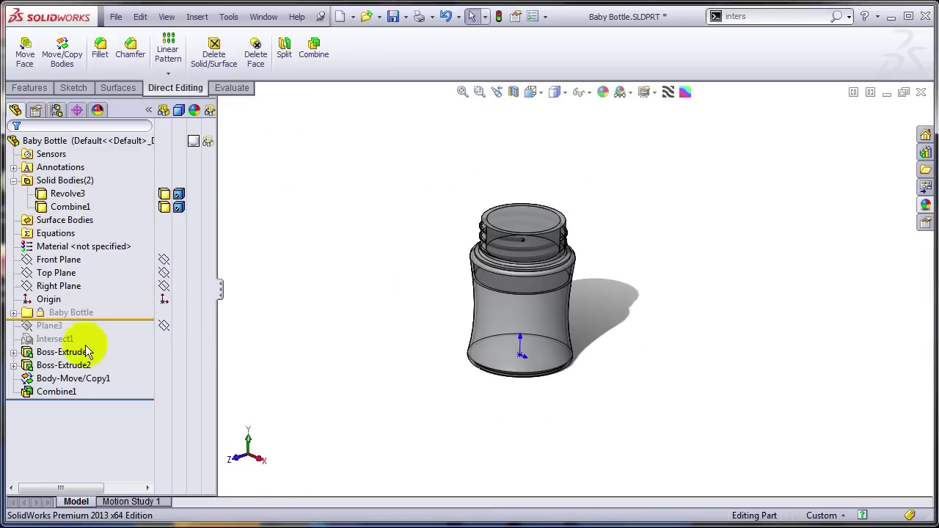
Step: Inspect Plane3 and Intersect1 by selecting them in turn in the FeatureManager
click(63, 327)
click(59, 339)
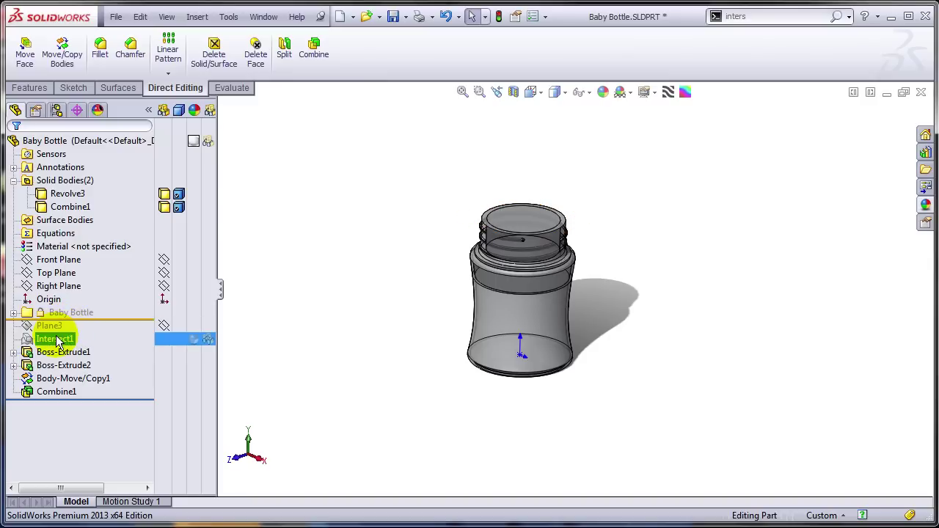
click(58, 327)
click(58, 338)
Step: Review Boss-Extrude1, then expand Boss-Extrude2 and Boss-Extrude1 to show Sketch14 and Sketch15
click(68, 353)
click(89, 398)
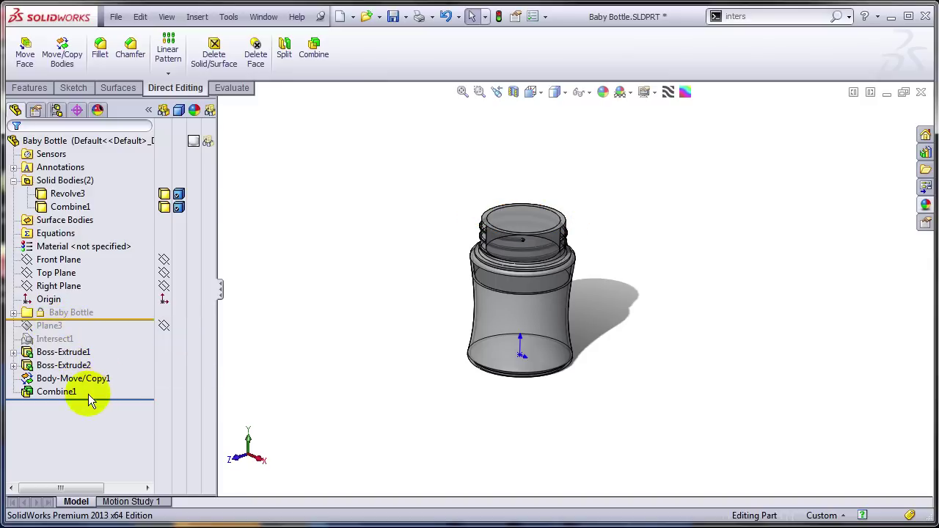
click(82, 353)
click(91, 399)
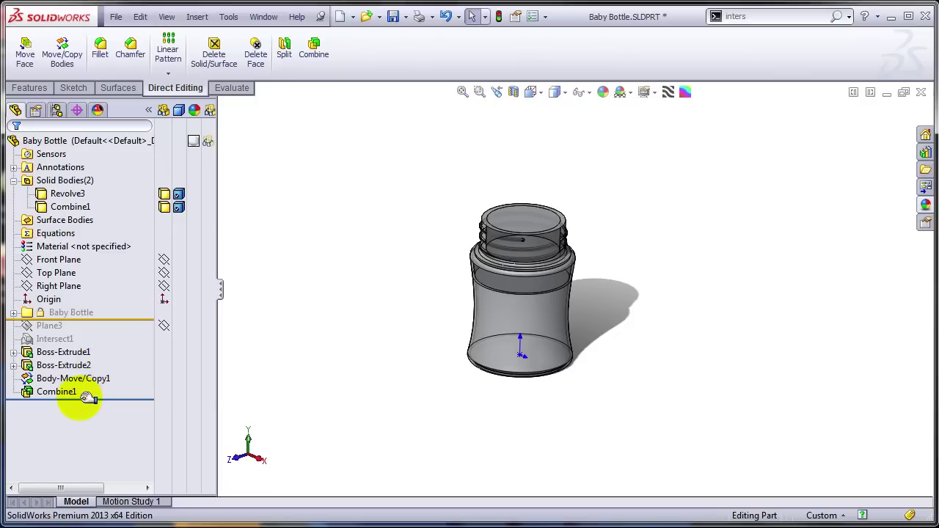
click(13, 365)
click(14, 352)
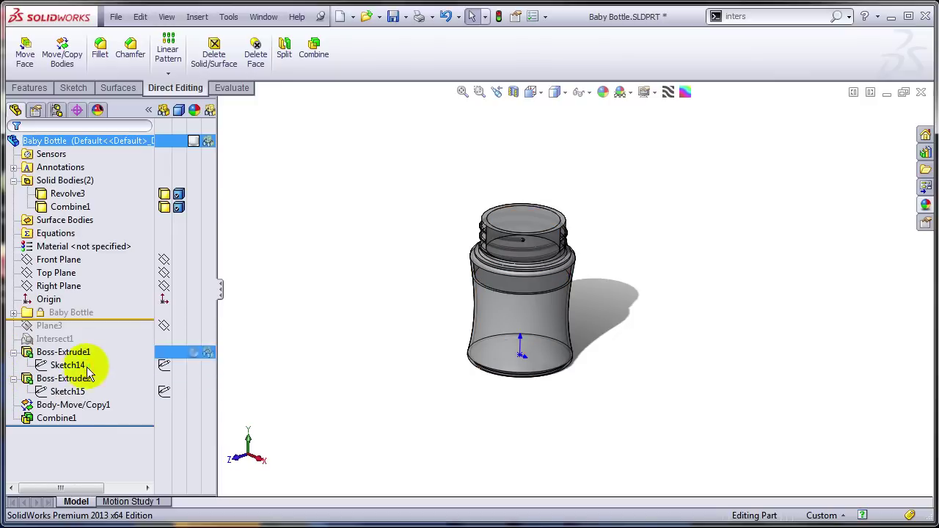